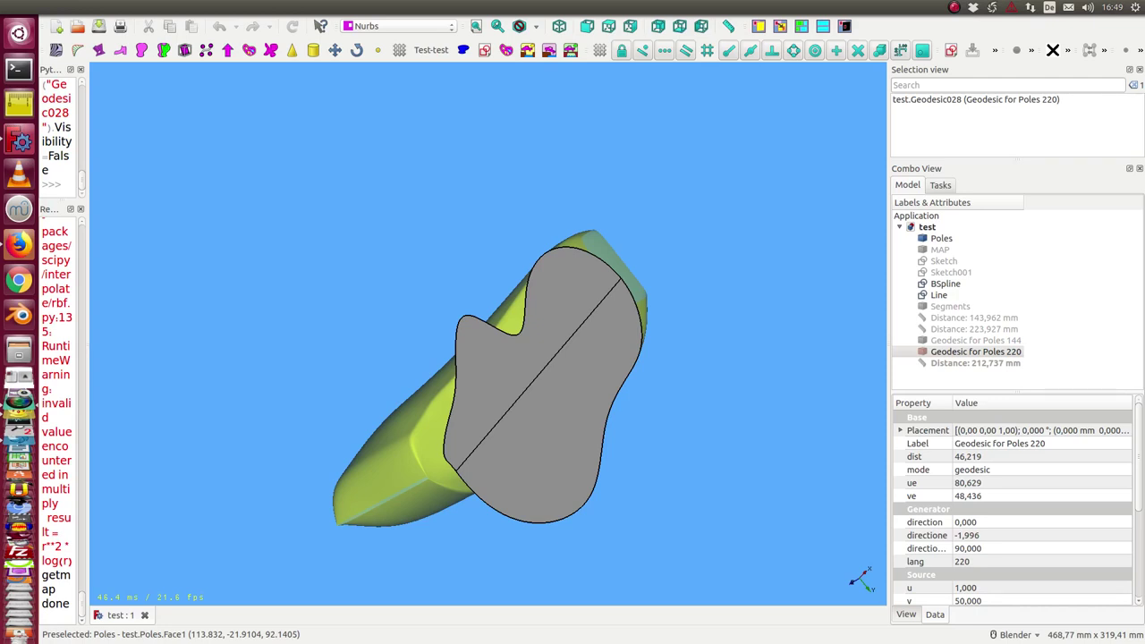
# Show the 223,927 mm distance measurement and turn the shoe last to lie horizontally.
pyautogui.moveTo(323, 246)
pyautogui.mouseDown(button='middle')
pyautogui.moveTo(551, 227)
pyautogui.moveTo(647, 289)
pyautogui.moveTo(480, 334)
pyautogui.moveTo(235, 319)
pyautogui.moveTo(260, 316)
pyautogui.mouseUp(button='middle')
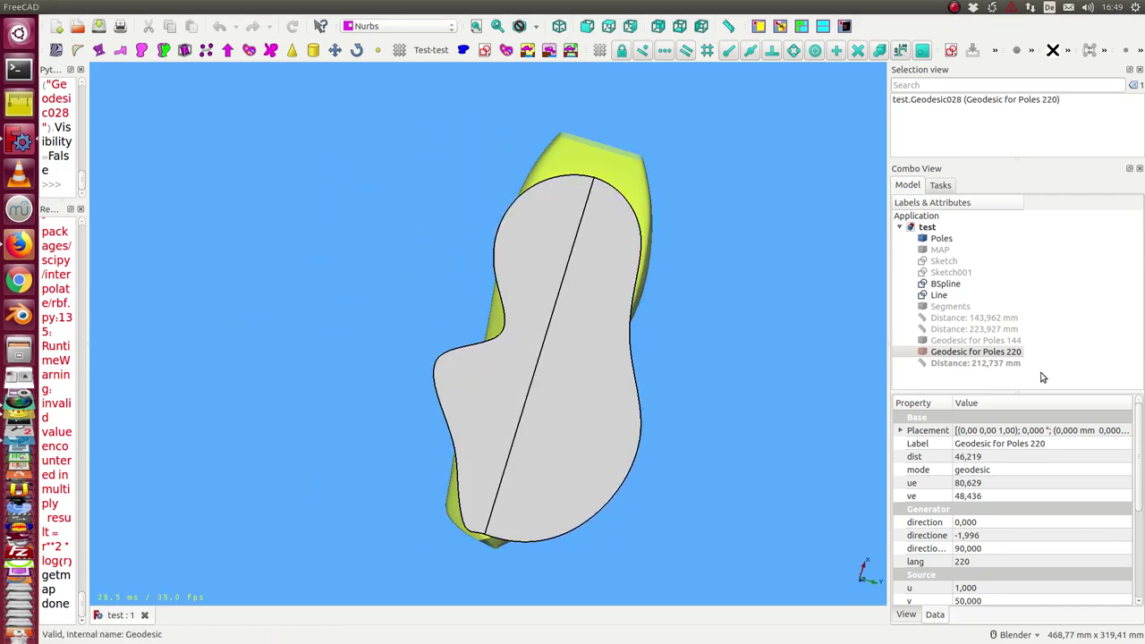
pyautogui.click(984, 365)
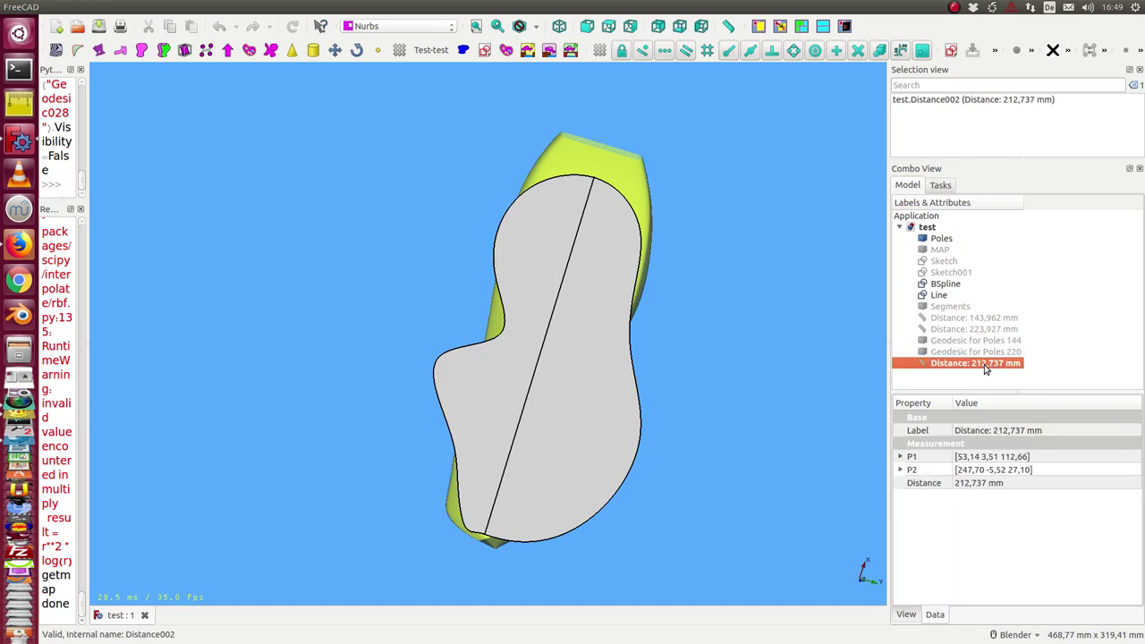
pyautogui.click(975, 329)
pyautogui.press('space')
pyautogui.moveTo(850, 328); pyautogui.dragTo(680, 304, button='middle')
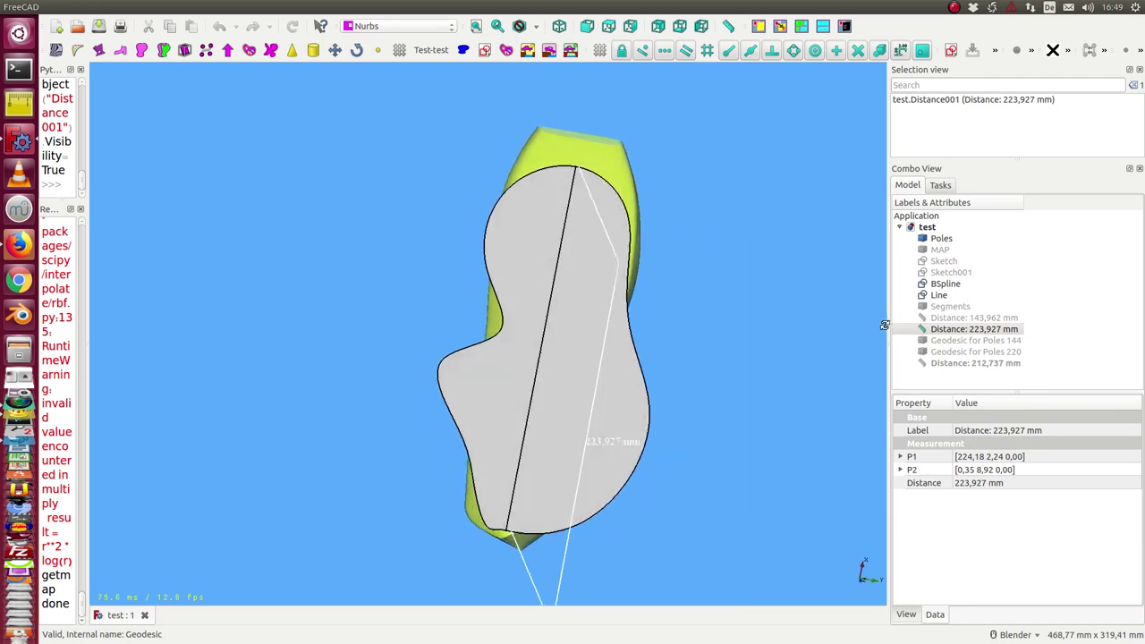
pyautogui.moveTo(307, 225)
pyautogui.mouseDown(button='middle')
pyautogui.moveTo(504, 224)
pyautogui.moveTo(567, 312)
pyautogui.moveTo(555, 378)
pyautogui.mouseUp(button='middle')
pyautogui.moveTo(685, 184); pyautogui.dragTo(729, 241, button='middle')
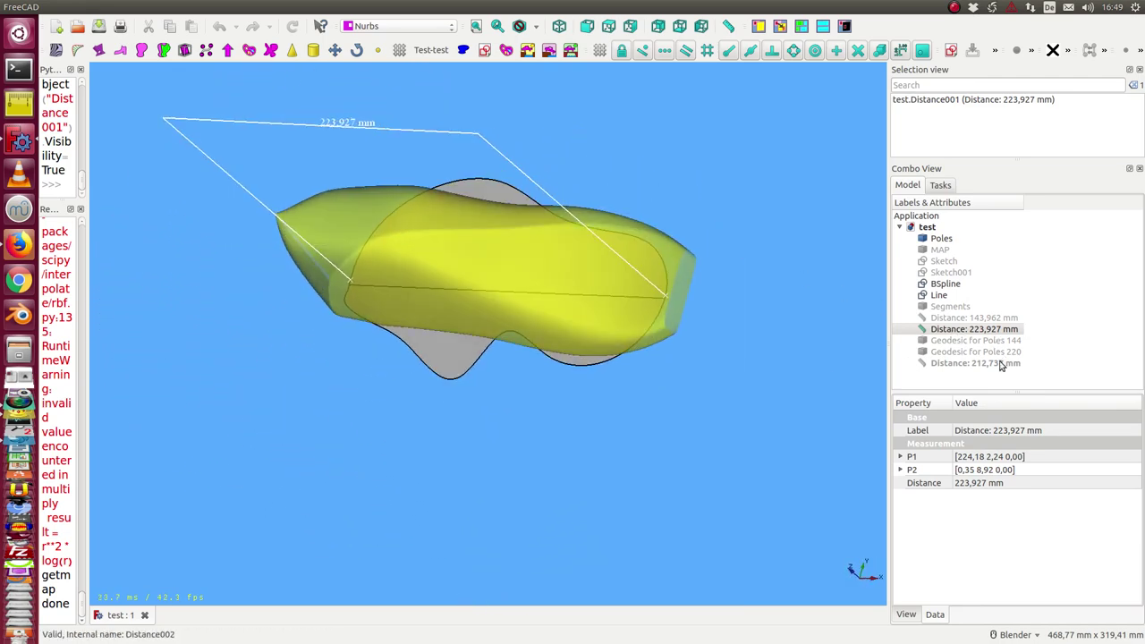
# Show the Geodesic for Poles 220 patch and the 212,737 mm distance measurement.
pyautogui.click(956, 353)
pyautogui.press('space')
pyautogui.moveTo(568, 436)
pyautogui.mouseDown(button='middle')
pyautogui.moveTo(454, 404)
pyautogui.moveTo(593, 386)
pyautogui.mouseUp(button='middle')
pyautogui.click(964, 363)
pyautogui.press('space')
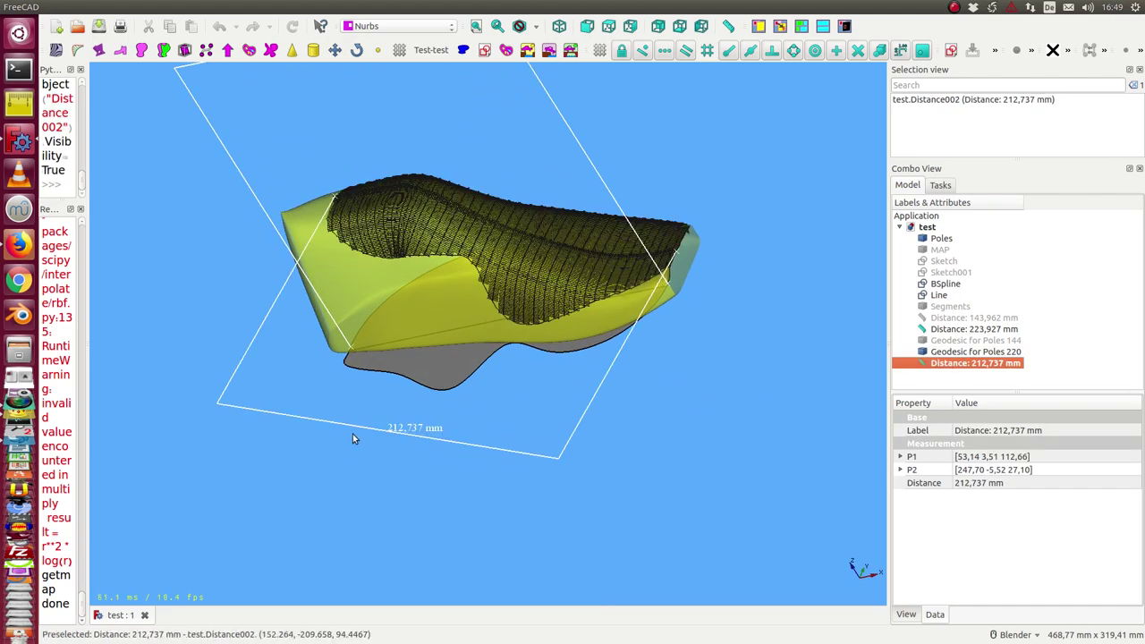
# Orbit around the shoe last and select the Poles 144 and Poles 220 geodesic patches.
pyautogui.moveTo(381, 443); pyautogui.dragTo(619, 256, button='middle')
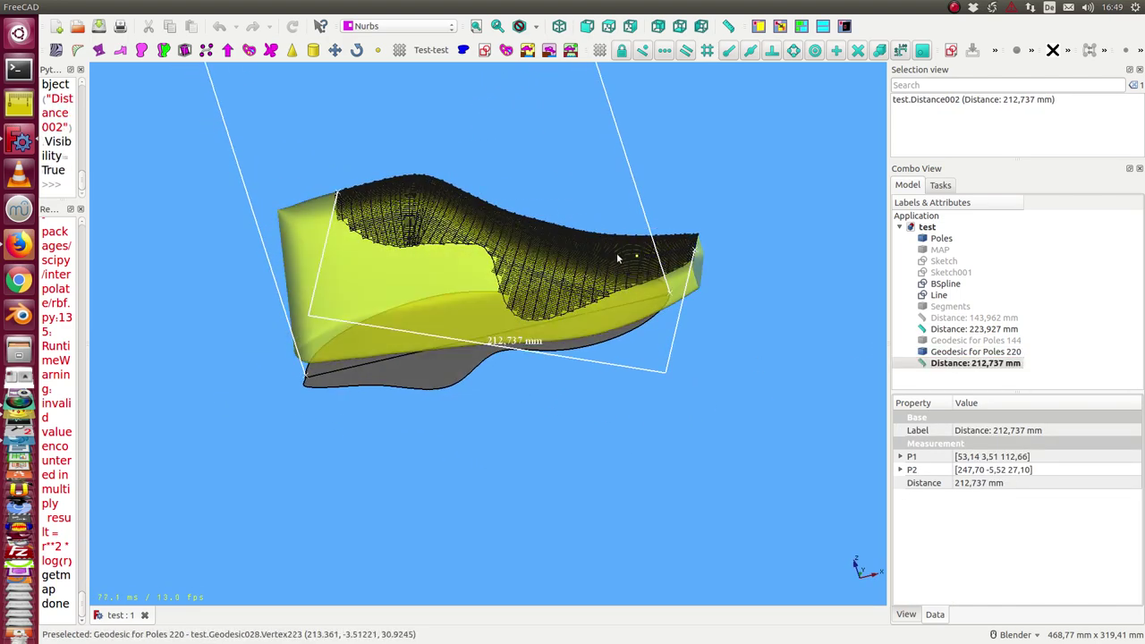
pyautogui.moveTo(677, 284)
pyautogui.mouseDown(button='middle')
pyautogui.moveTo(736, 289)
pyautogui.moveTo(594, 456)
pyautogui.mouseUp(button='middle')
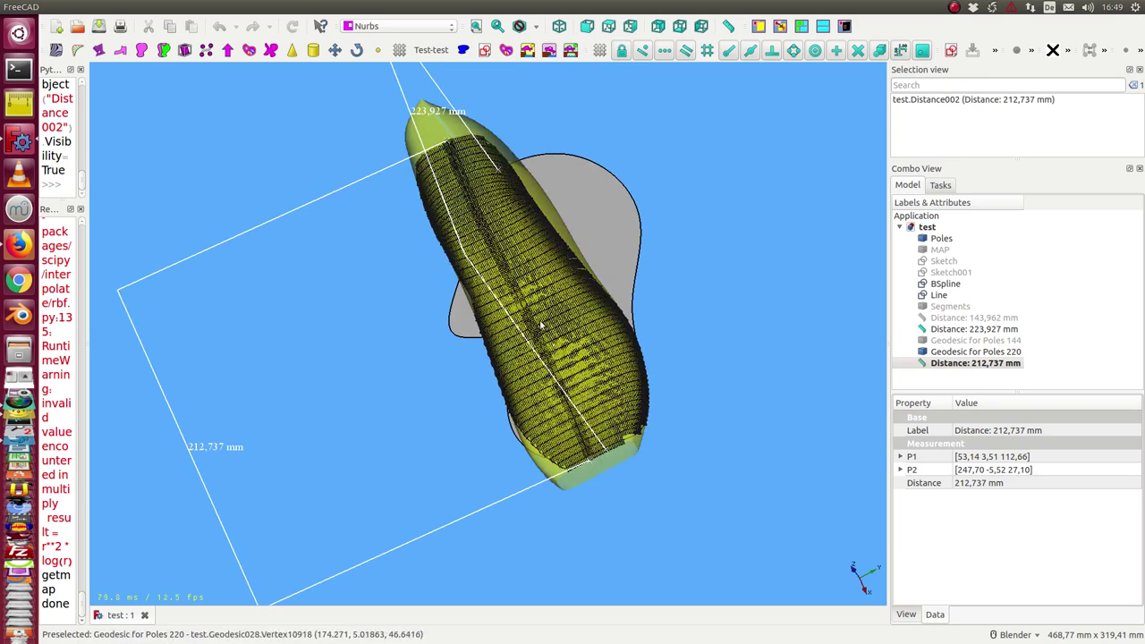
pyautogui.moveTo(478, 181)
pyautogui.mouseDown(button='middle')
pyautogui.moveTo(668, 224)
pyautogui.moveTo(492, 310)
pyautogui.mouseUp(button='middle')
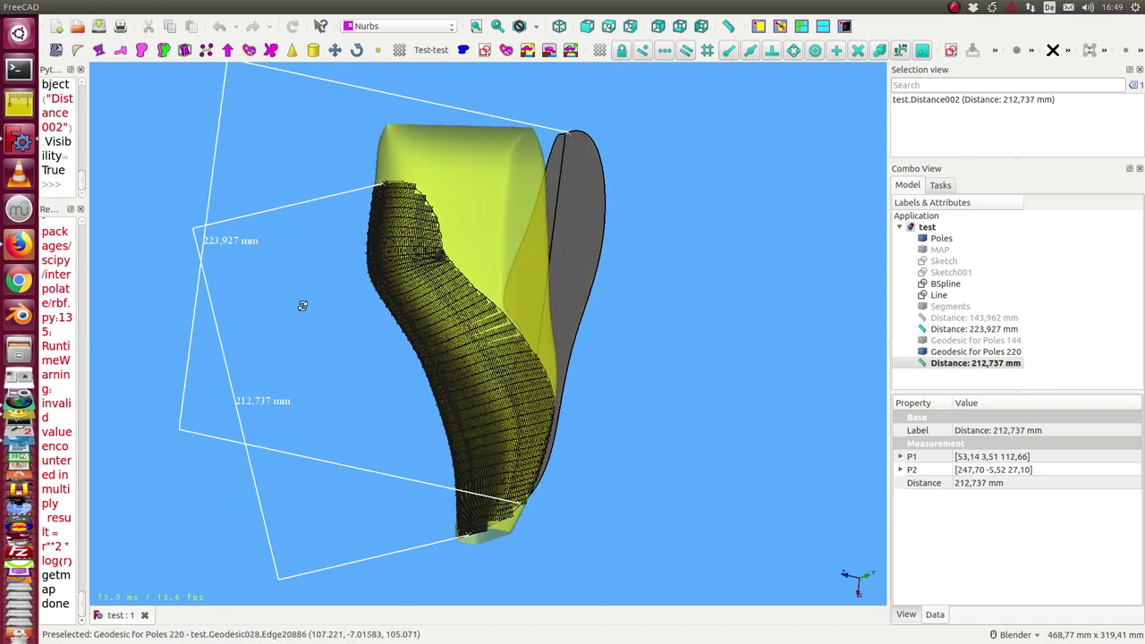
pyautogui.moveTo(302, 307)
pyautogui.mouseDown(button='middle')
pyautogui.moveTo(430, 267)
pyautogui.moveTo(618, 256)
pyautogui.moveTo(626, 287)
pyautogui.mouseUp(button='middle')
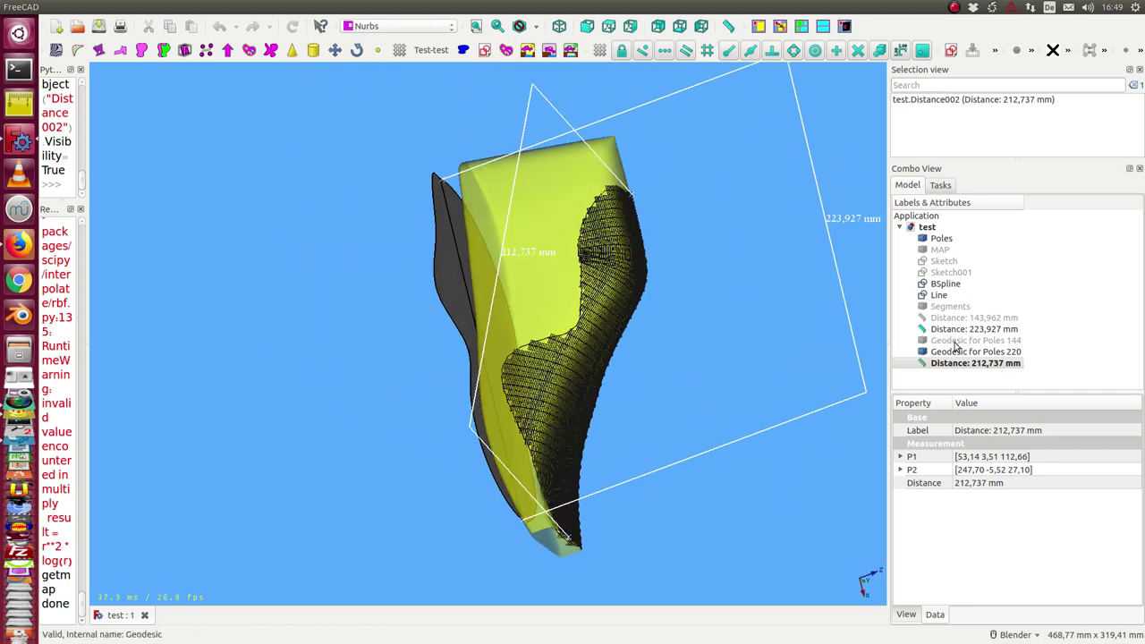
pyautogui.click(955, 345)
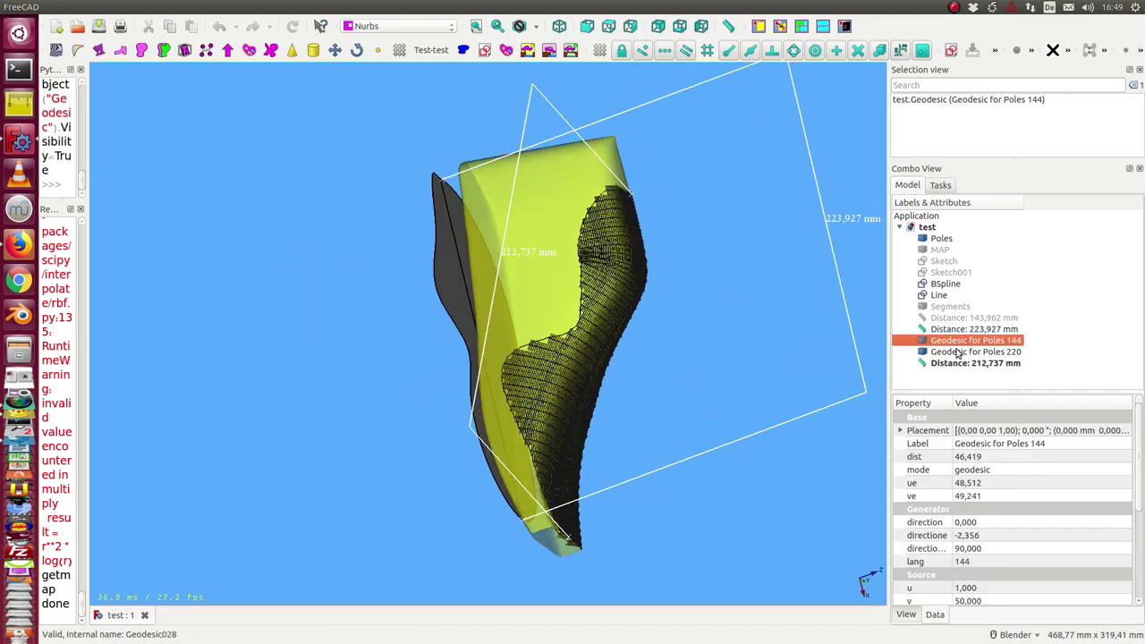
pyautogui.click(959, 351)
# Show the 143,962 mm distance measurement and compare both geodesic patches from below.
pyautogui.moveTo(779, 337); pyautogui.dragTo(786, 315, button='middle')
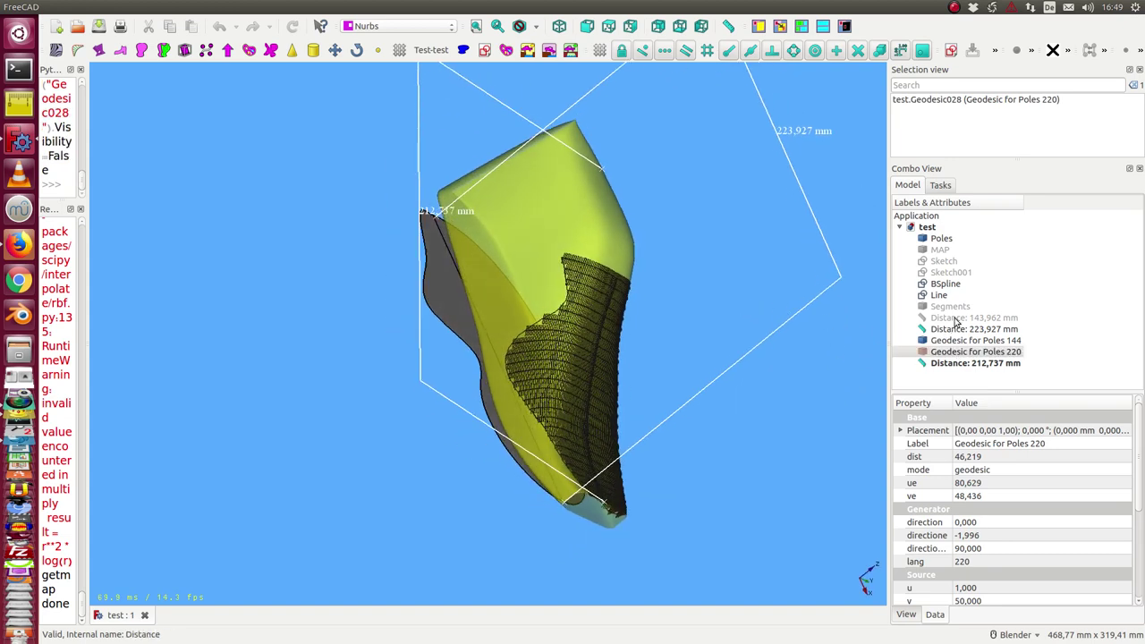
pyautogui.click(957, 318)
pyautogui.press('space')
pyautogui.moveTo(689, 350)
pyautogui.mouseDown(button='middle')
pyautogui.moveTo(648, 323)
pyautogui.moveTo(649, 333)
pyautogui.mouseUp(button='middle')
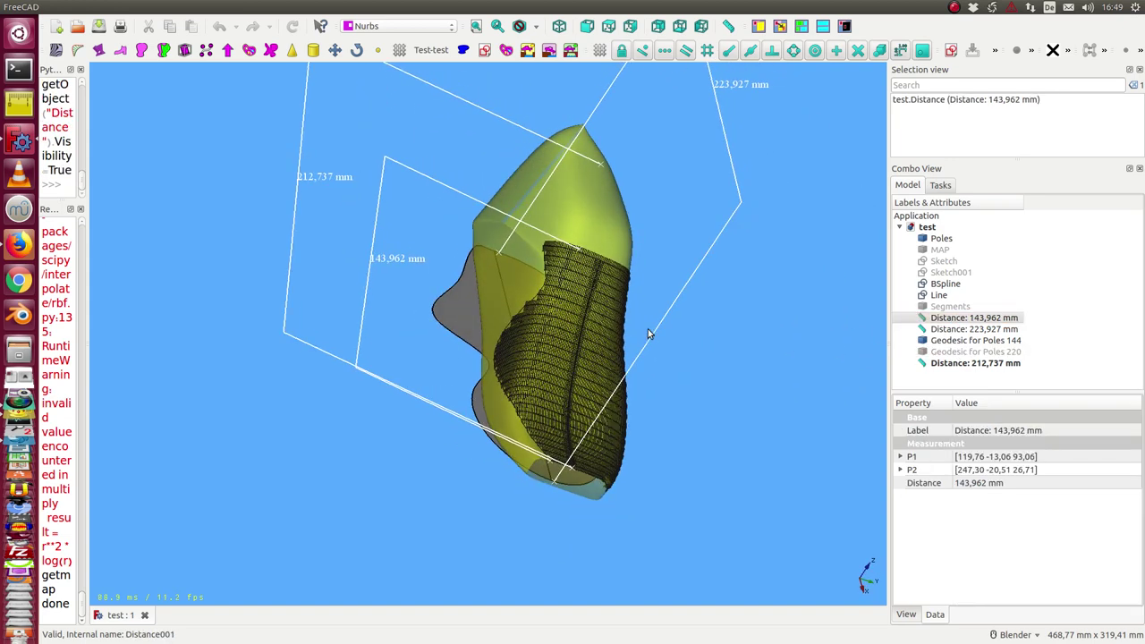
pyautogui.click(954, 342)
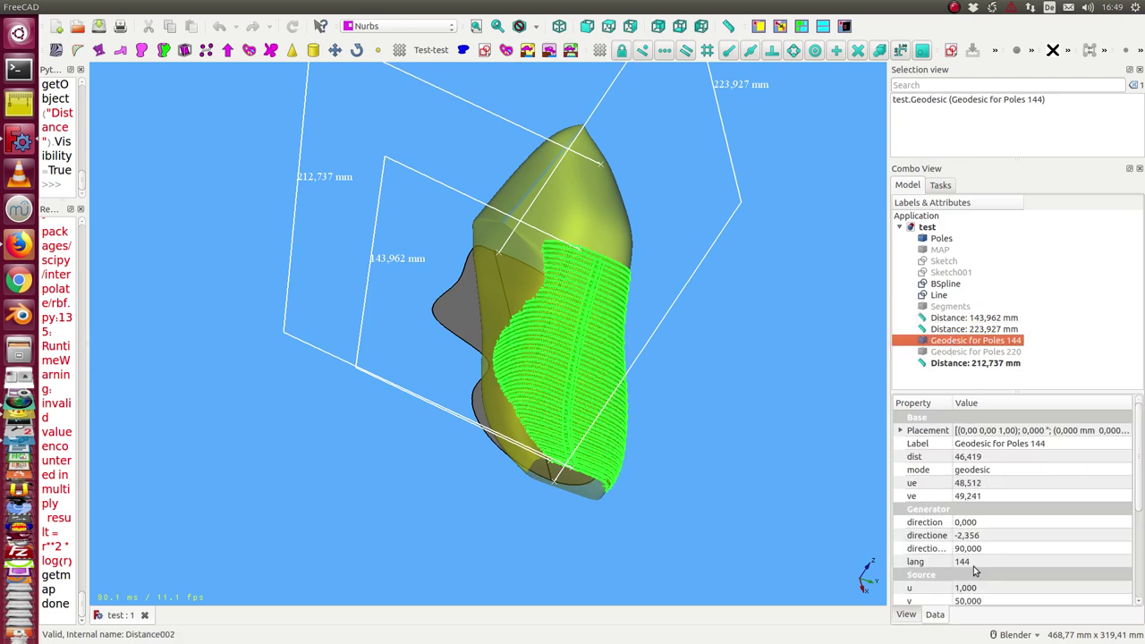
pyautogui.click(957, 354)
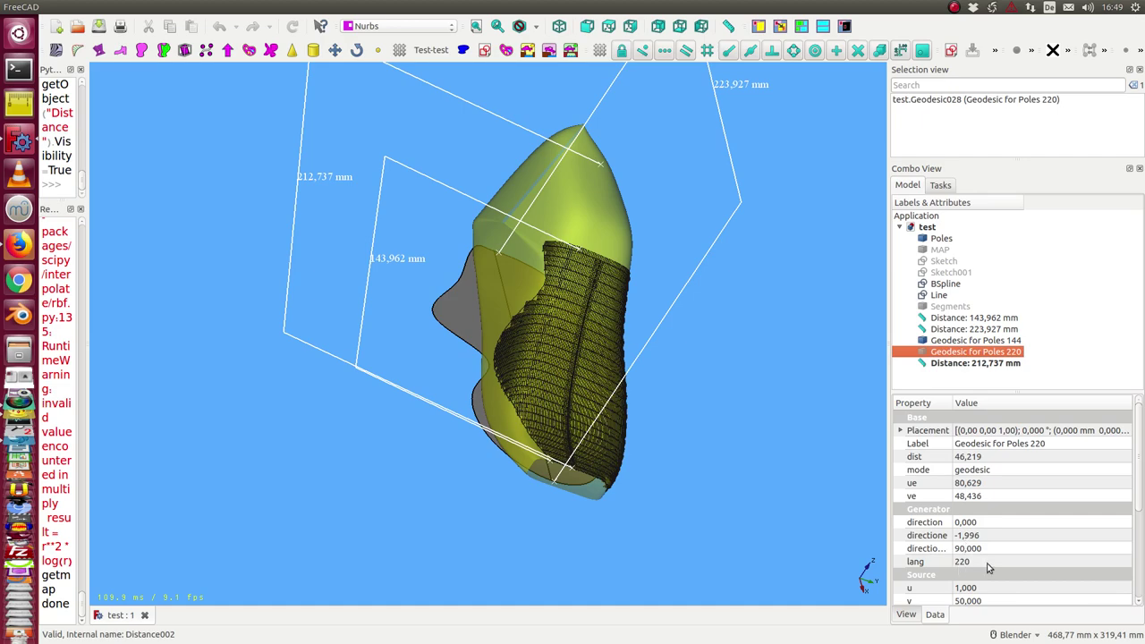
pyautogui.moveTo(789, 490)
pyautogui.mouseDown(button='middle')
pyautogui.moveTo(766, 425)
pyautogui.moveTo(797, 344)
pyautogui.mouseUp(button='middle')
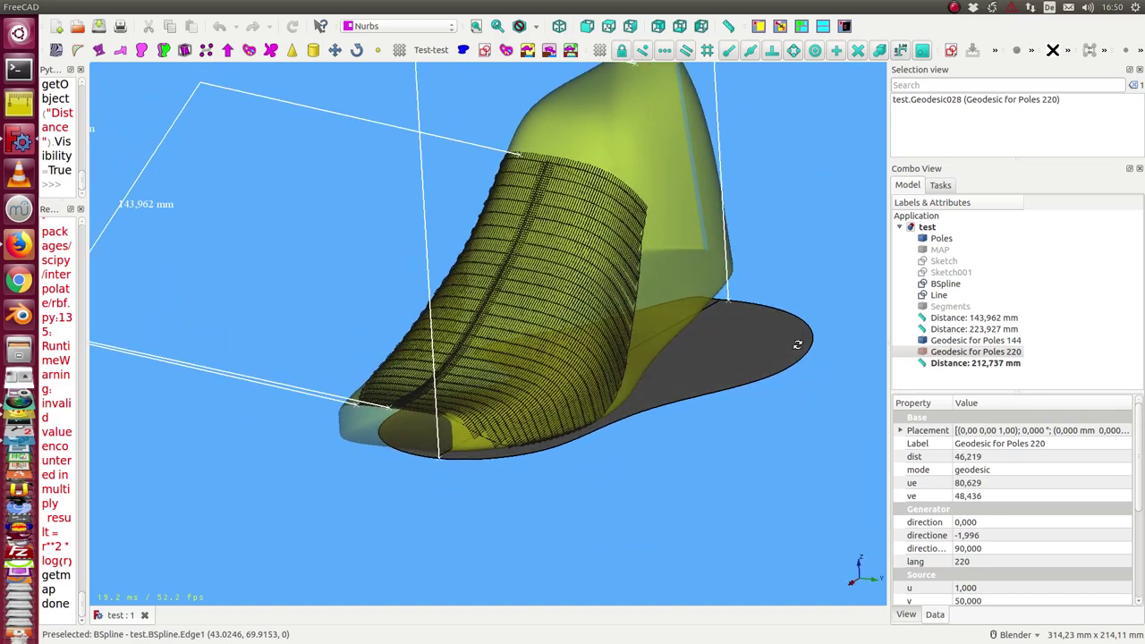
# Hide the Poles 144 geodesic patch, another tree item and the 223,927 mm distance.
pyautogui.click(950, 341)
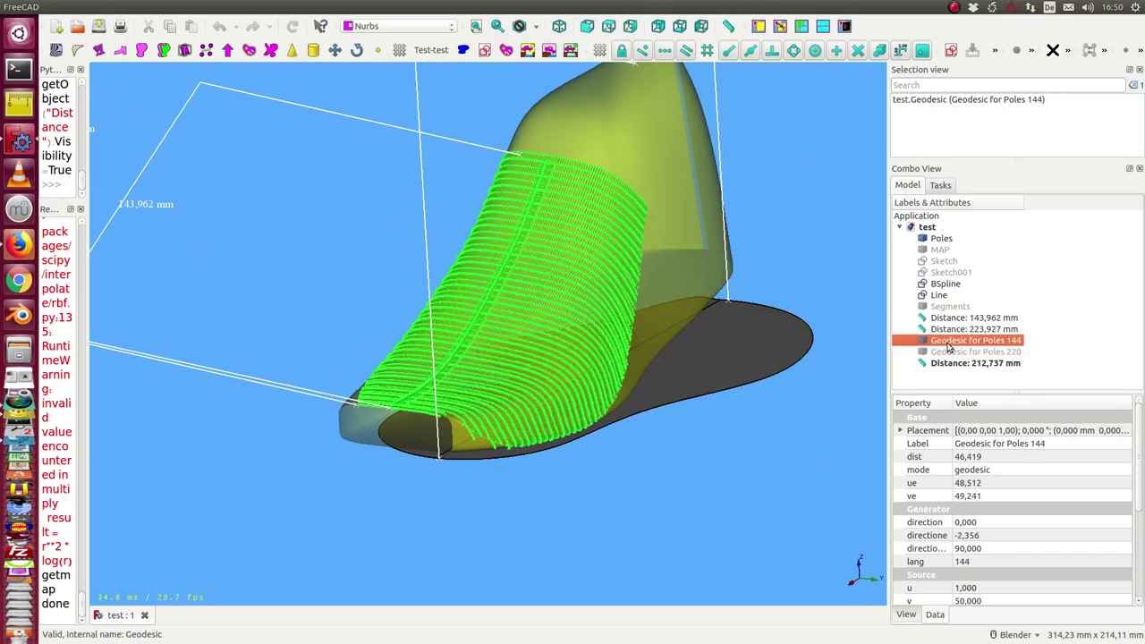
pyautogui.press('space')
pyautogui.click(952, 361)
pyautogui.press('space')
pyautogui.click(953, 331)
pyautogui.press('space')
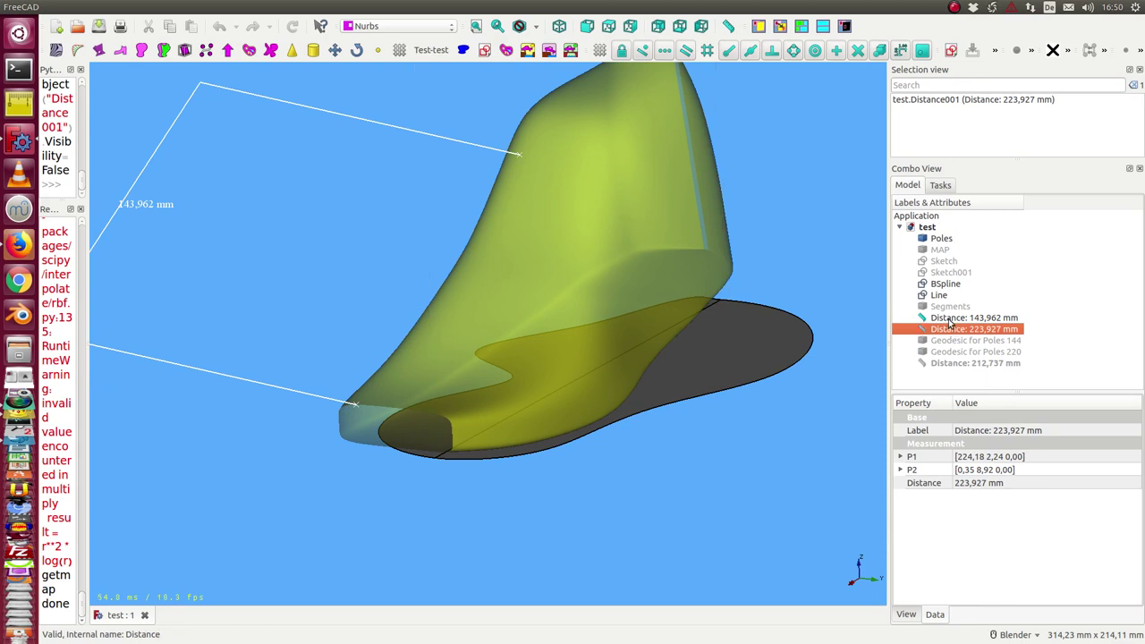
# Hide the 143,962 mm distance, select the Poles surface, and bring up the Curves commands.
pyautogui.click(950, 319)
pyautogui.press('space')
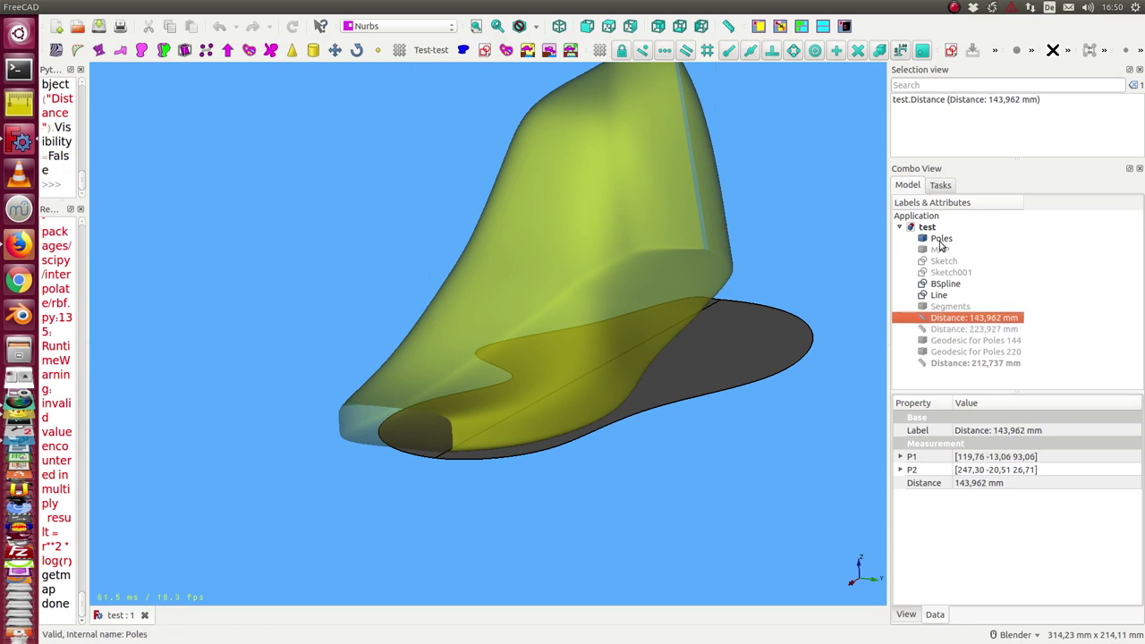
pyautogui.click(939, 240)
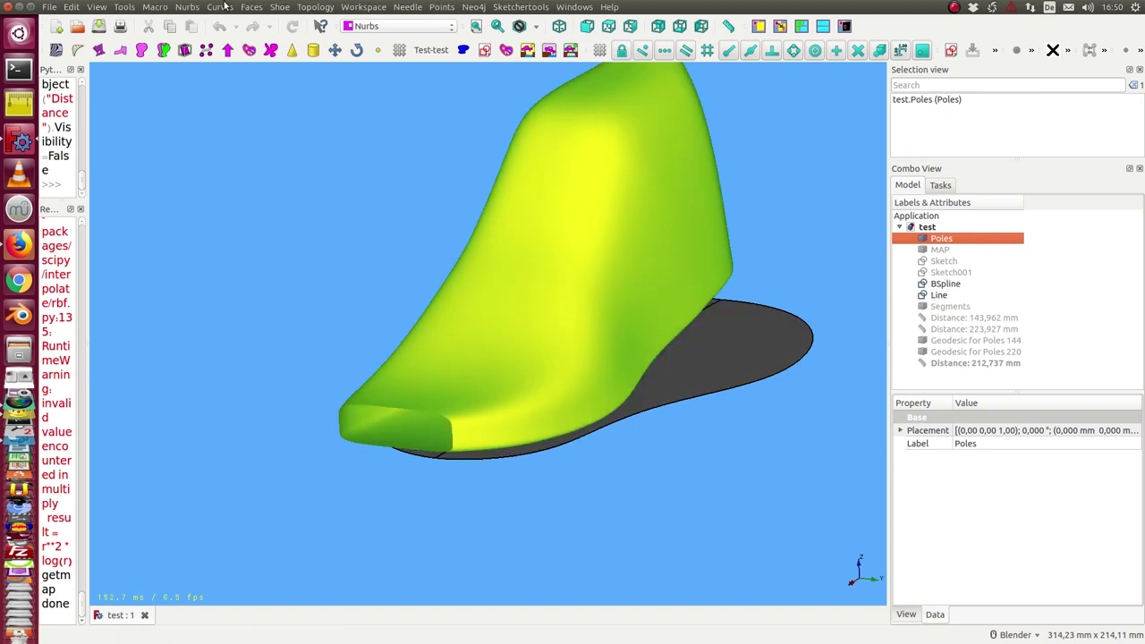
pyautogui.click(221, 7)
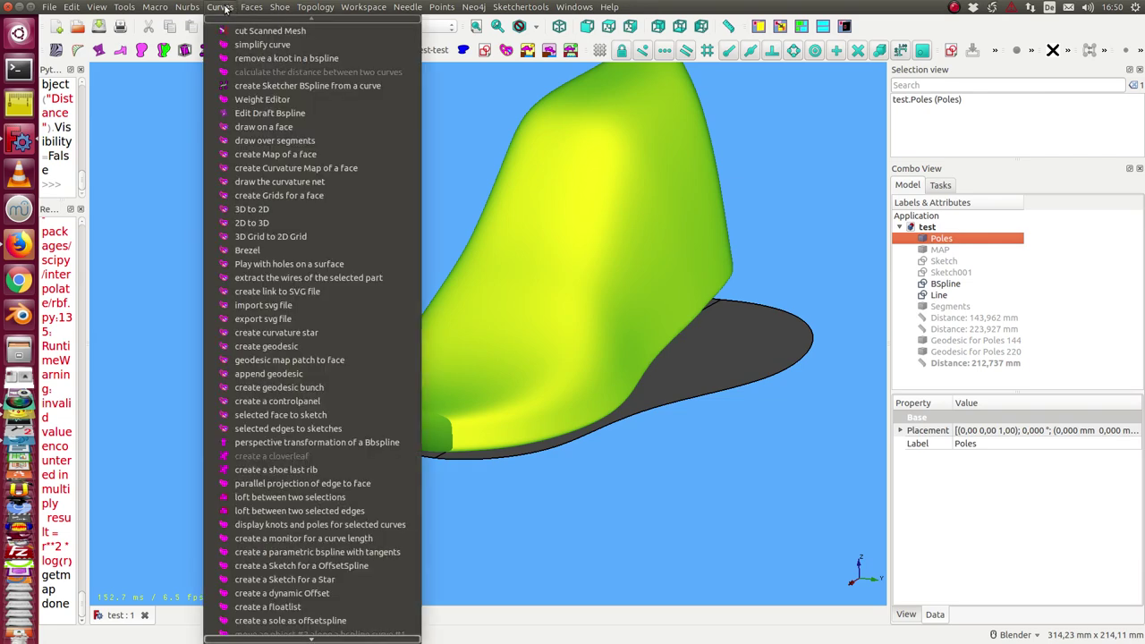
# Create a geodesic map patch on the Poles face and select the new object.
pyautogui.click(311, 362)
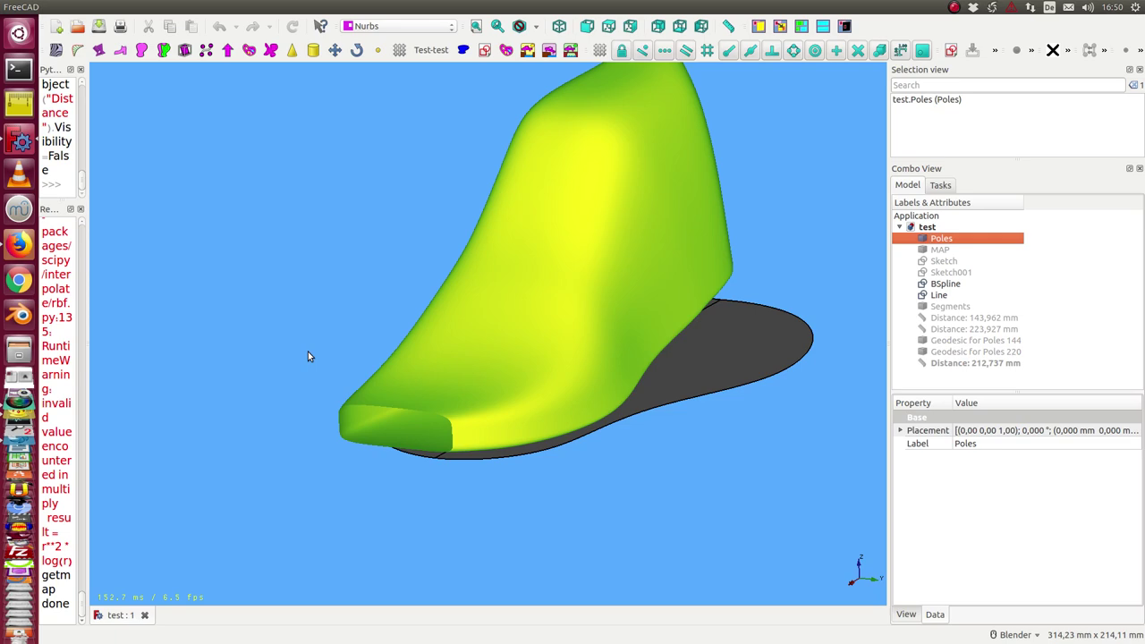
pyautogui.moveTo(255, 287)
pyautogui.mouseDown(button='middle')
pyautogui.moveTo(281, 309)
pyautogui.moveTo(310, 401)
pyautogui.mouseUp(button='middle')
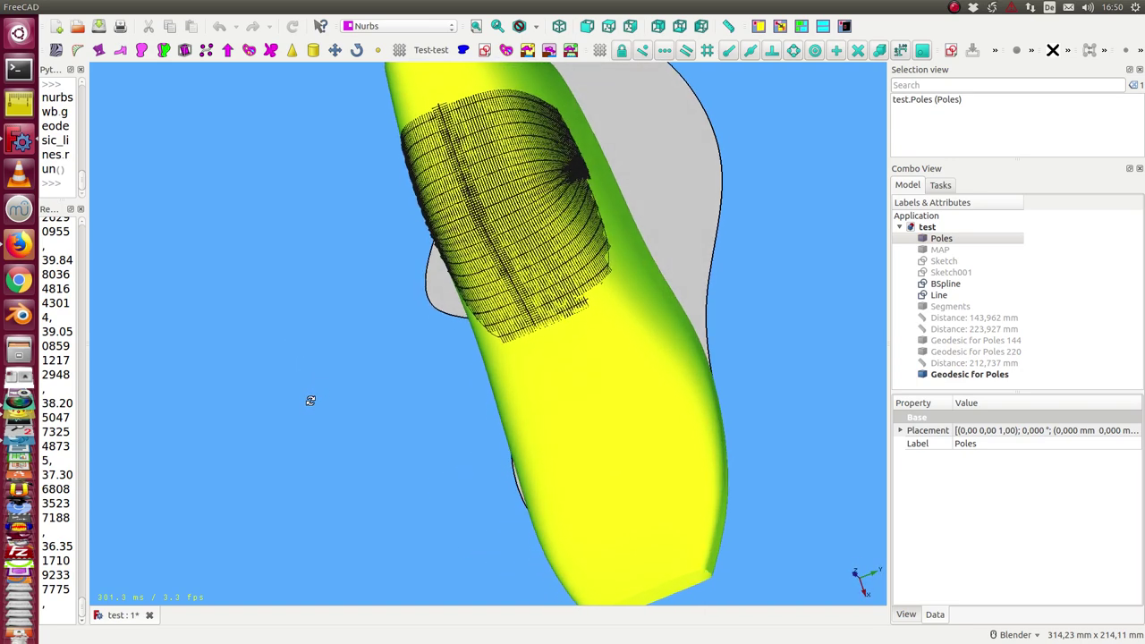
pyautogui.click(969, 374)
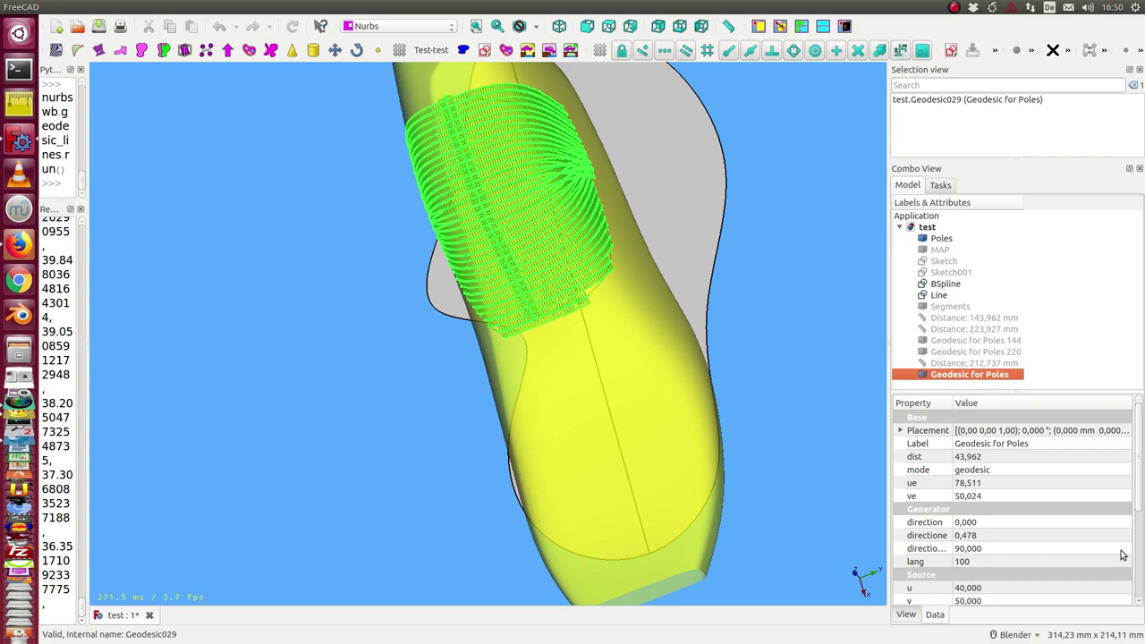
pyautogui.scroll(-1, 991, 582)
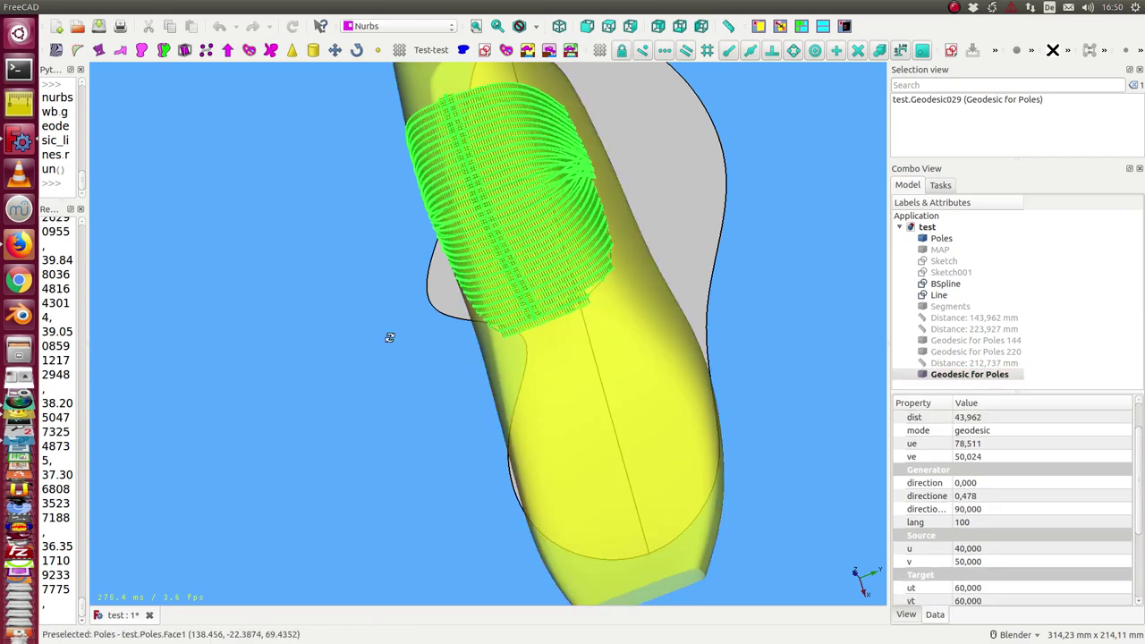
pyautogui.moveTo(389, 337)
pyautogui.mouseDown(button='middle')
pyautogui.moveTo(438, 302)
pyautogui.moveTo(592, 293)
pyautogui.mouseUp(button='middle')
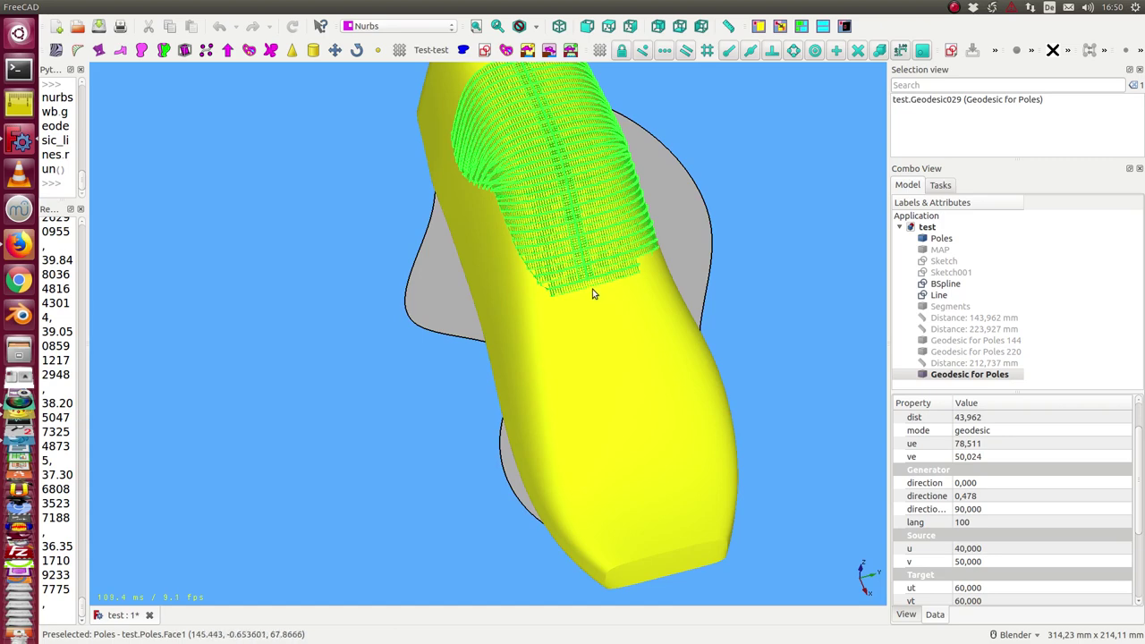
# Make the shoe surface semi-transparent, inspect the new grid, and reselect Geodesic for Poles.
pyautogui.hotkey('shift', 'a')
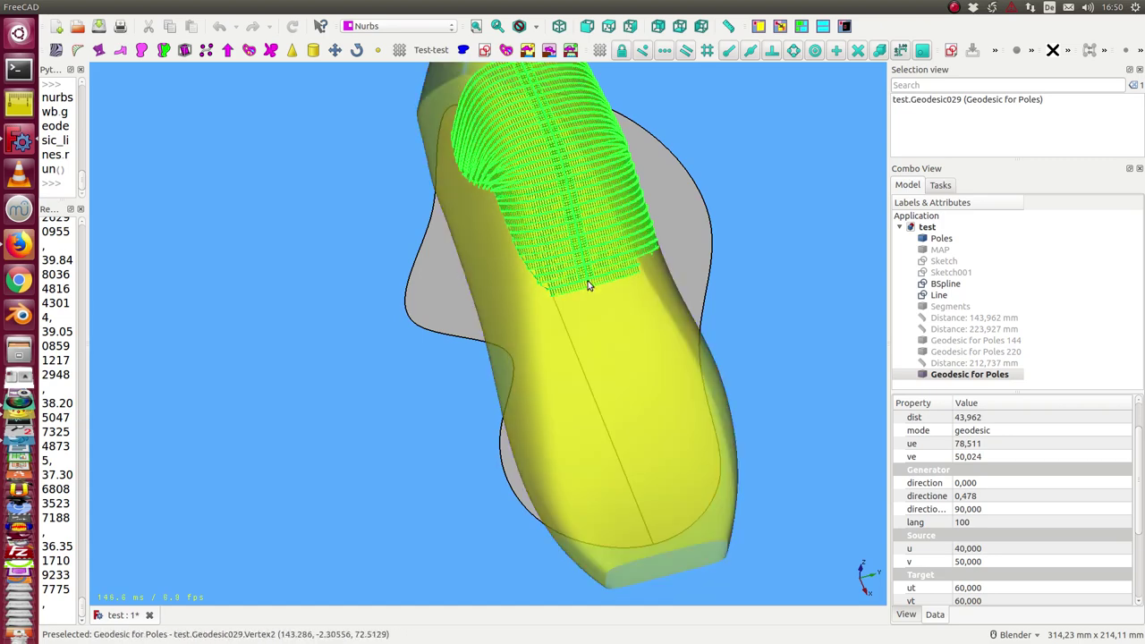
pyautogui.moveTo(588, 287)
pyautogui.mouseDown(button='middle')
pyautogui.moveTo(468, 312)
pyautogui.moveTo(536, 310)
pyautogui.moveTo(765, 364)
pyautogui.mouseUp(button='middle')
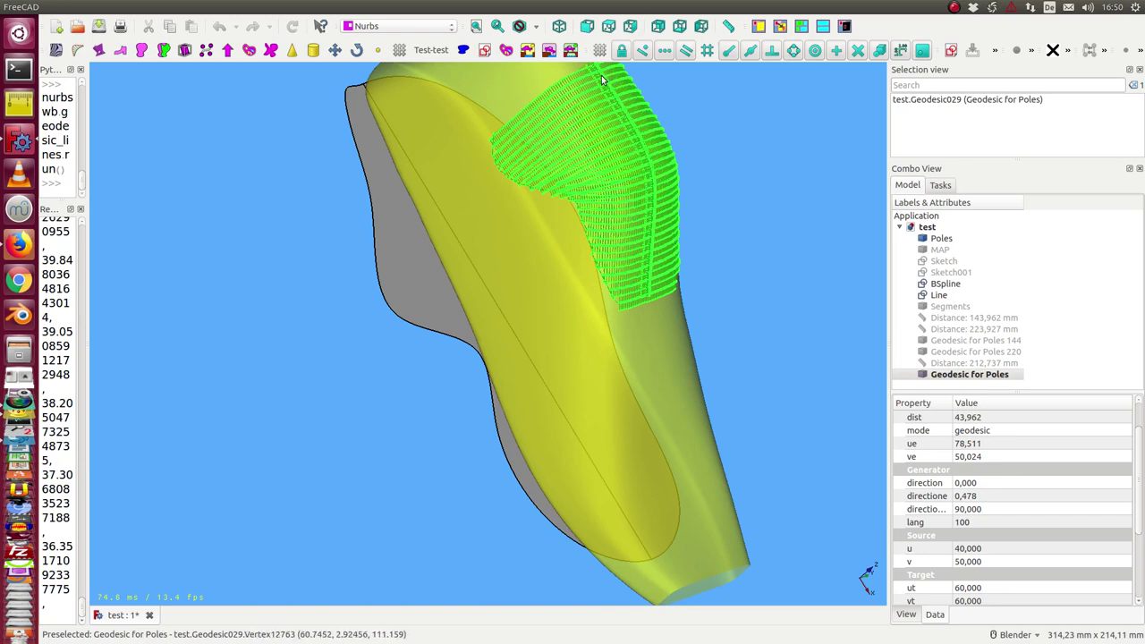
pyautogui.moveTo(608, 78)
pyautogui.mouseDown(button='middle')
pyautogui.moveTo(315, 289)
pyautogui.moveTo(472, 288)
pyautogui.moveTo(524, 263)
pyautogui.mouseUp(button='middle')
pyautogui.scroll(-5, 491, 173)
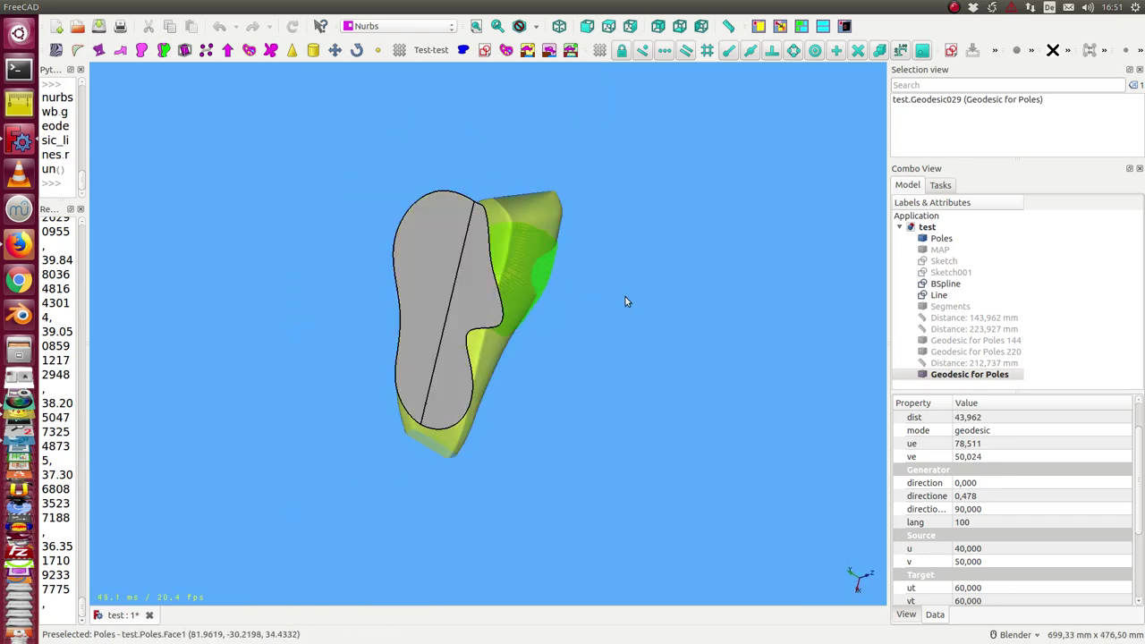
pyautogui.moveTo(627, 299)
pyautogui.mouseDown(button='middle')
pyautogui.moveTo(385, 322)
pyautogui.moveTo(463, 267)
pyautogui.moveTo(654, 225)
pyautogui.moveTo(563, 313)
pyautogui.moveTo(524, 299)
pyautogui.moveTo(565, 304)
pyautogui.moveTo(657, 271)
pyautogui.moveTo(566, 238)
pyautogui.moveTo(536, 272)
pyautogui.mouseUp(button='middle')
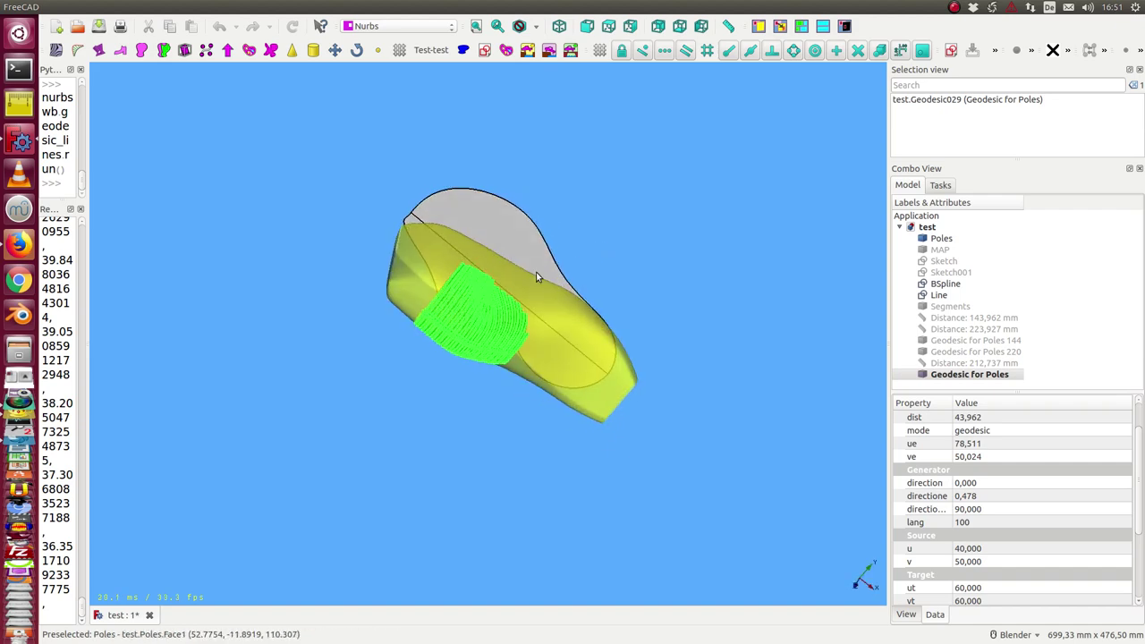
pyautogui.scroll(5, 549, 269)
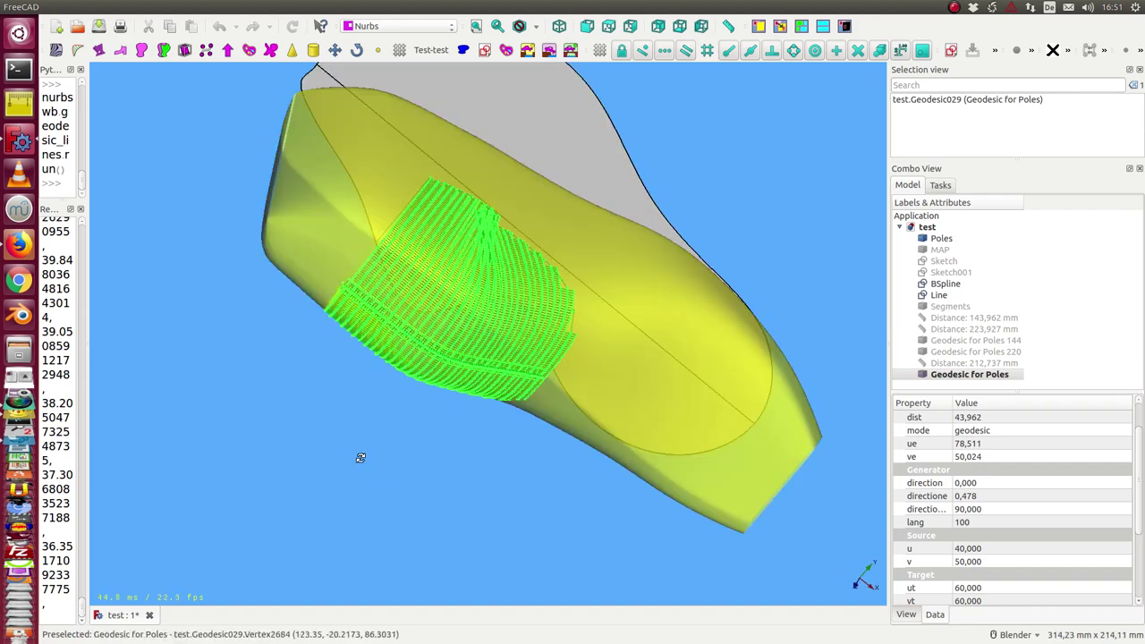
pyautogui.moveTo(360, 458); pyautogui.dragTo(363, 358, button='middle')
pyautogui.scroll(-3, 363, 360)
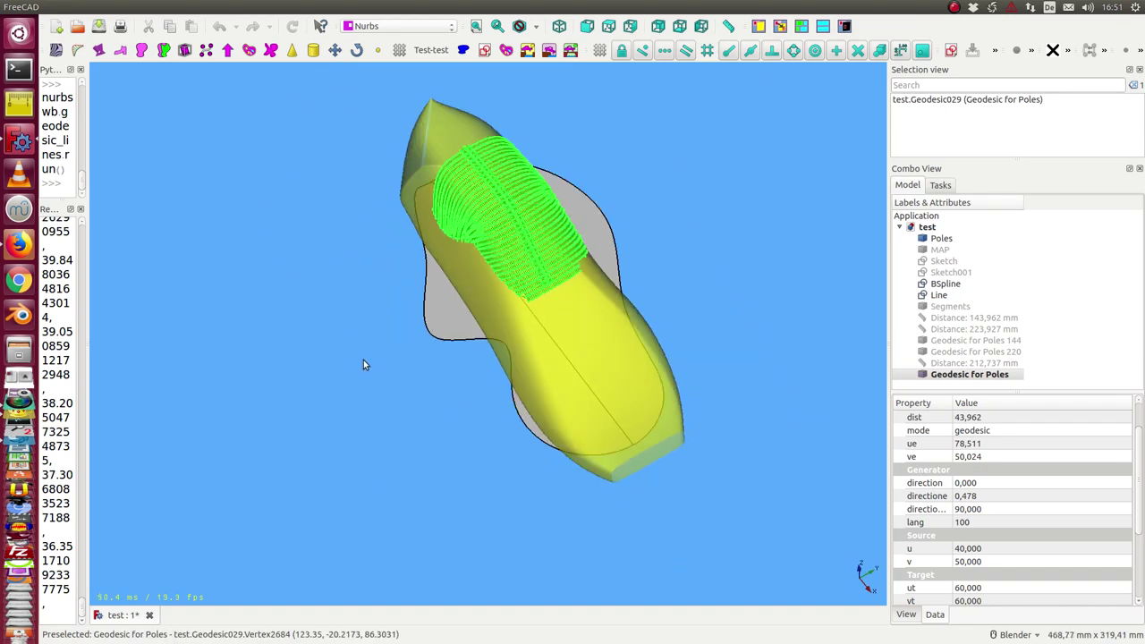
pyautogui.click(941, 374)
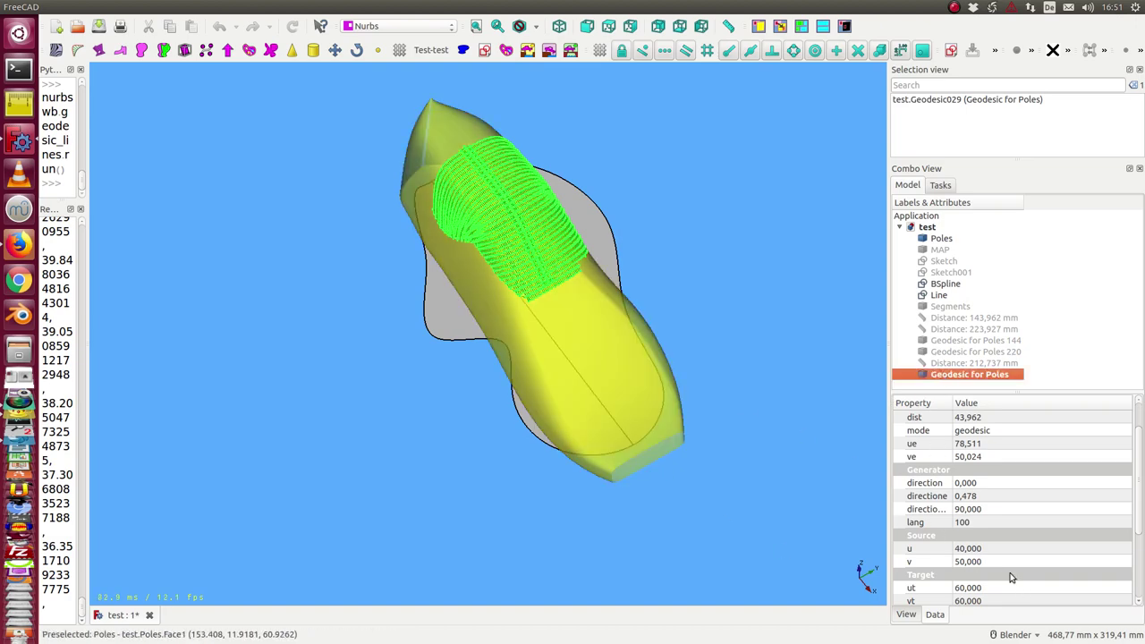
# Set the geodesic patch direction to 20, then 120, and recompute the grid.
pyautogui.click(990, 484)
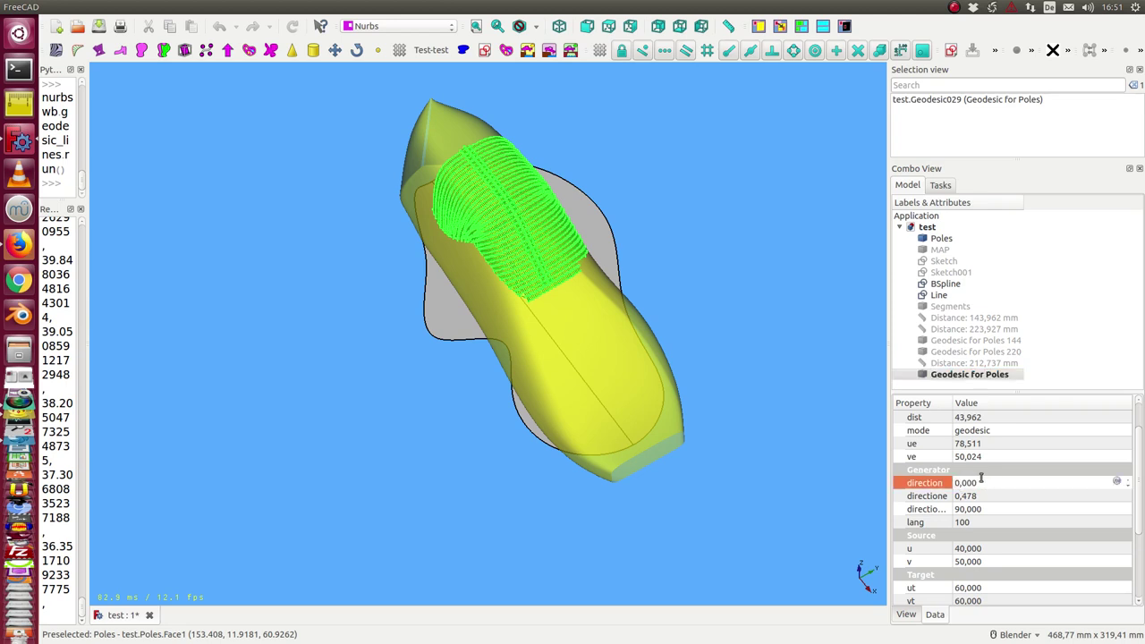
pyautogui.write('2')
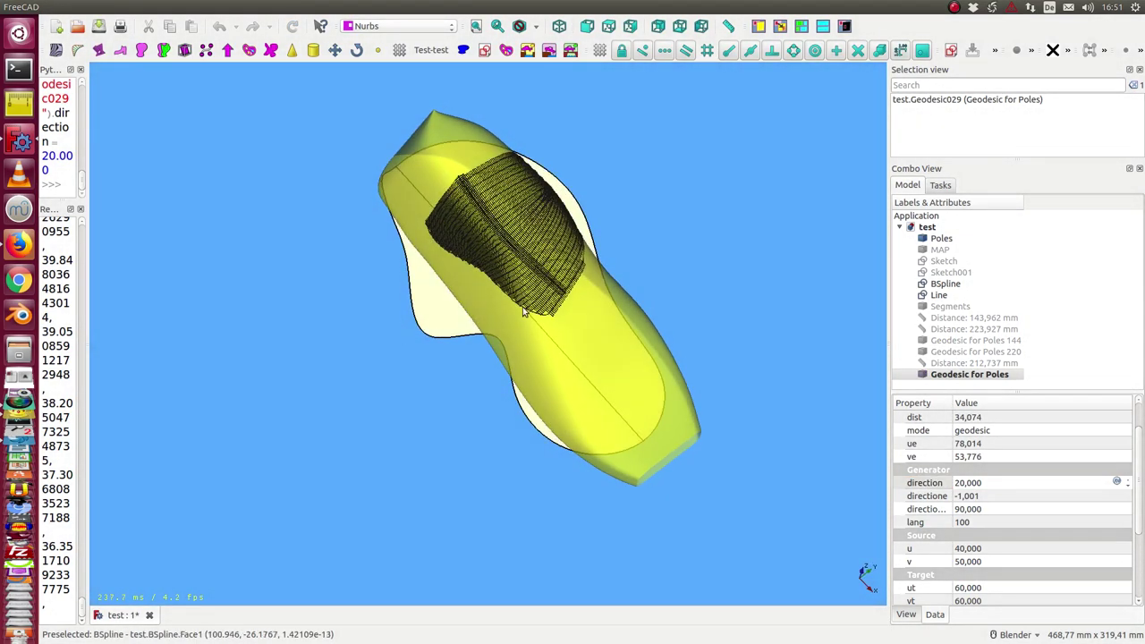
pyautogui.moveTo(525, 310)
pyautogui.mouseDown(button='middle')
pyautogui.moveTo(606, 215)
pyautogui.moveTo(517, 298)
pyautogui.moveTo(402, 334)
pyautogui.moveTo(537, 256)
pyautogui.moveTo(590, 258)
pyautogui.mouseUp(button='middle')
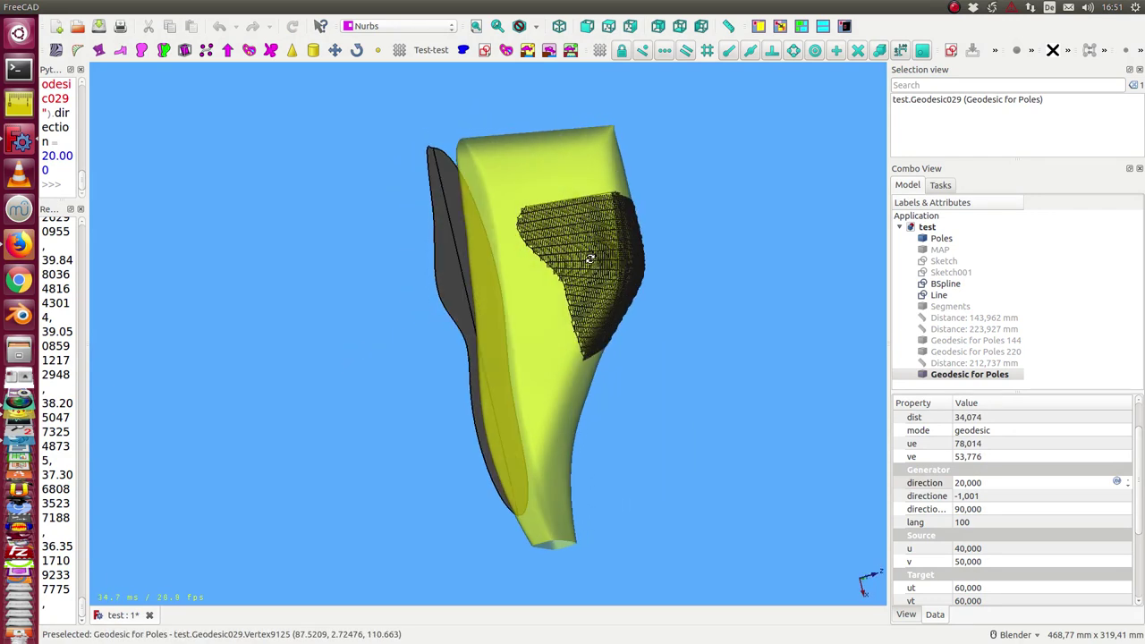
pyautogui.click(979, 477)
pyautogui.write('120,000')
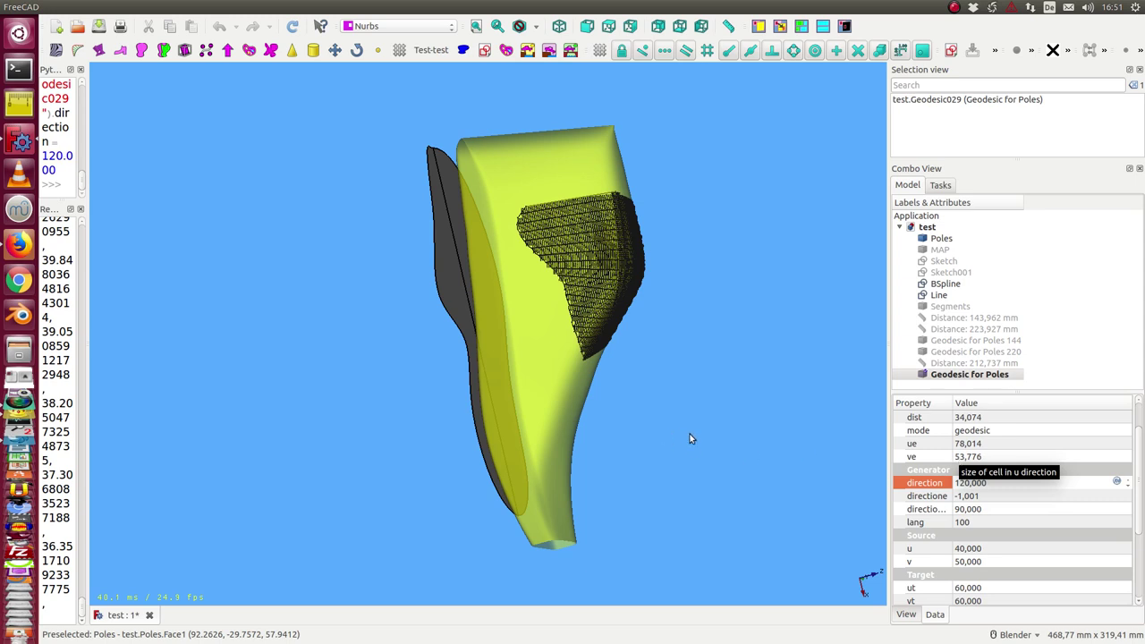
pyautogui.click(292, 27)
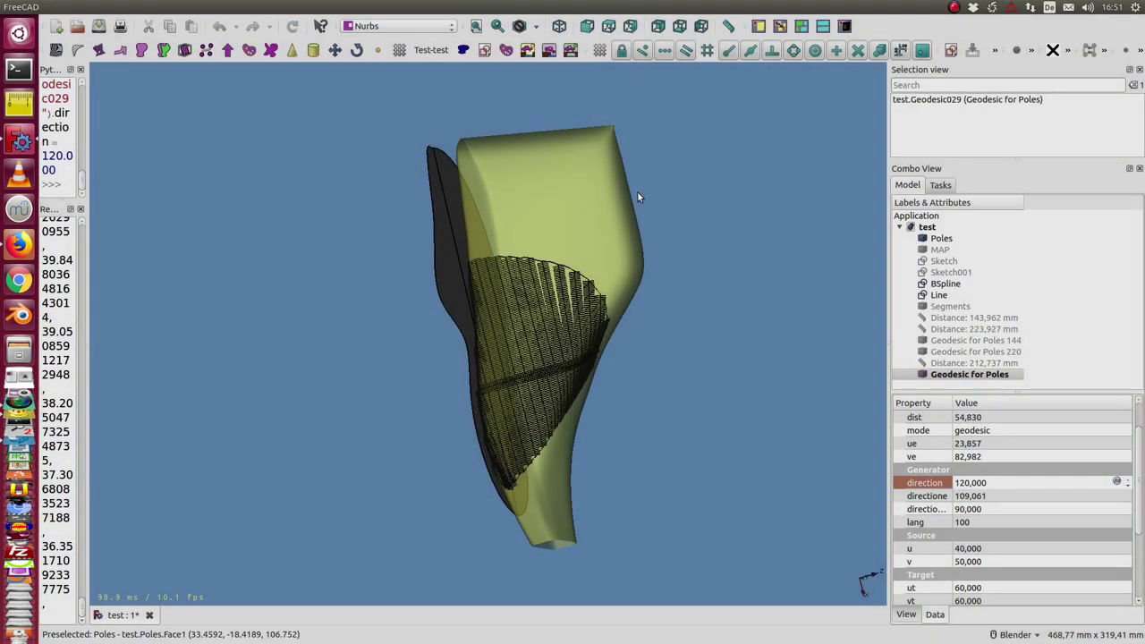
pyautogui.moveTo(638, 193)
pyautogui.mouseDown(button='middle')
pyautogui.moveTo(581, 197)
pyautogui.moveTo(631, 179)
pyautogui.mouseUp(button='middle')
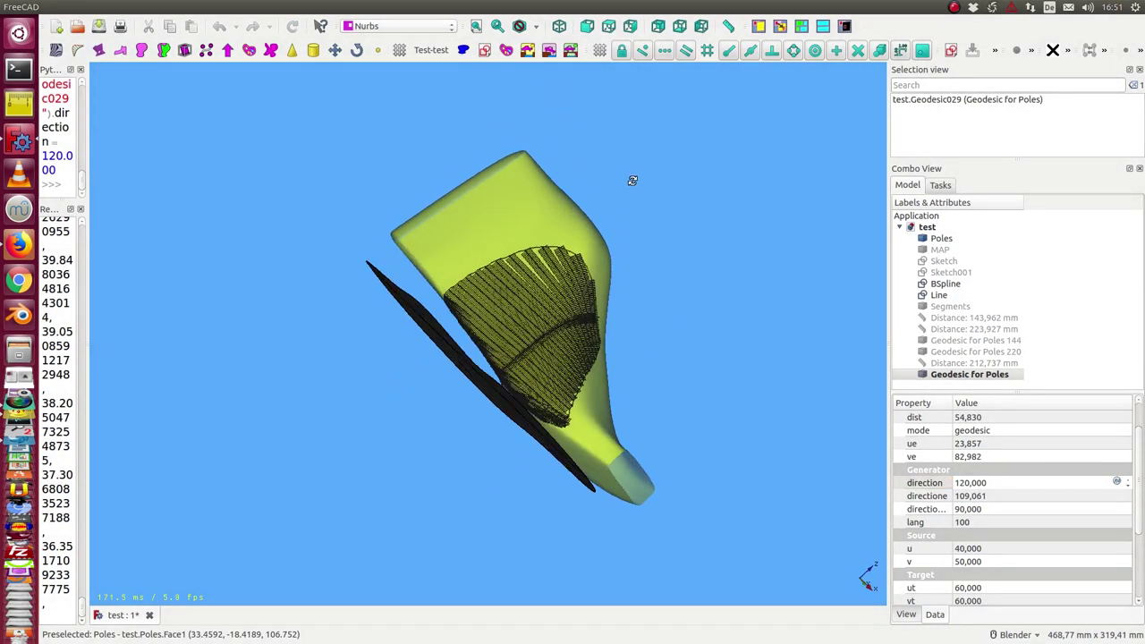
# Hide the black B-spline outline and orbit around the gridded shoe last.
pyautogui.click(945, 284)
pyautogui.press('space')
pyautogui.moveTo(573, 340)
pyautogui.mouseDown(button='middle')
pyautogui.moveTo(587, 327)
pyautogui.moveTo(543, 342)
pyautogui.moveTo(519, 417)
pyautogui.mouseUp(button='middle')
pyautogui.moveTo(591, 263); pyautogui.dragTo(522, 296, button='middle')
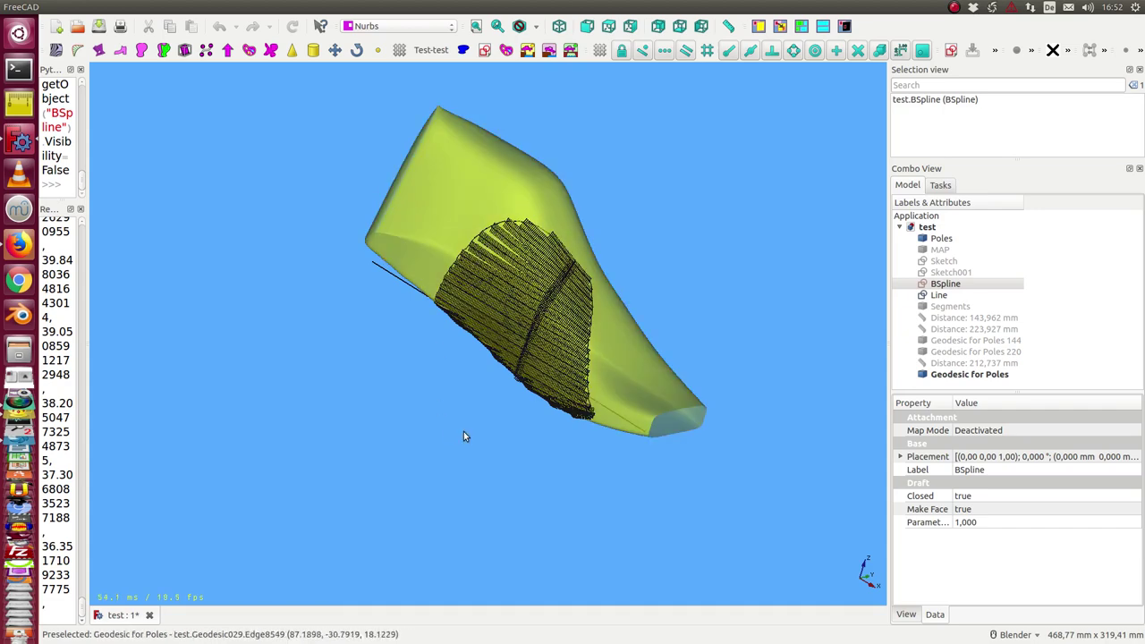
pyautogui.moveTo(464, 435); pyautogui.dragTo(437, 370, button='middle')
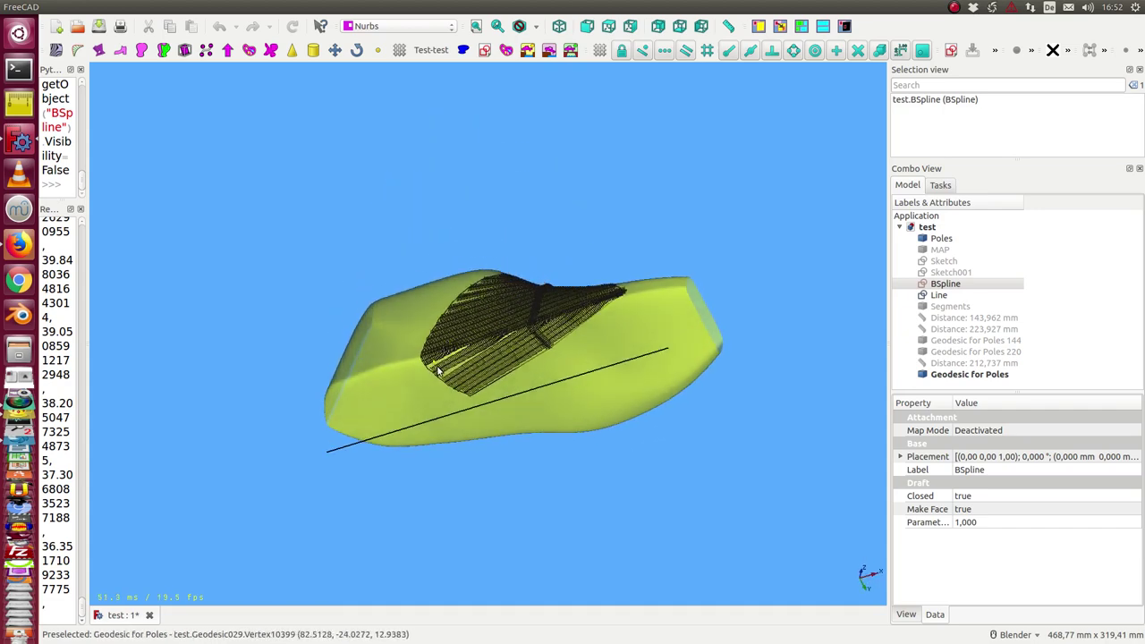
pyautogui.moveTo(518, 408)
pyautogui.mouseDown(button='middle')
pyautogui.moveTo(526, 396)
pyautogui.moveTo(563, 453)
pyautogui.moveTo(657, 370)
pyautogui.moveTo(647, 242)
pyautogui.moveTo(611, 323)
pyautogui.moveTo(695, 325)
pyautogui.moveTo(739, 348)
pyautogui.mouseUp(button='middle')
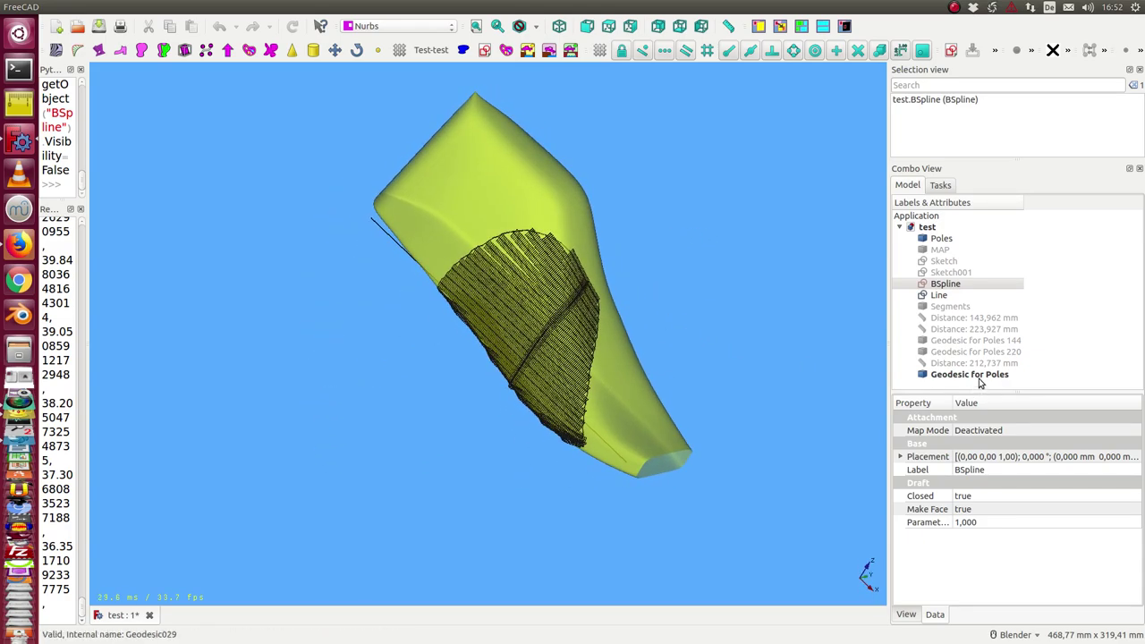
# Set the Geodesic for Poles direction to 190.
pyautogui.click(979, 375)
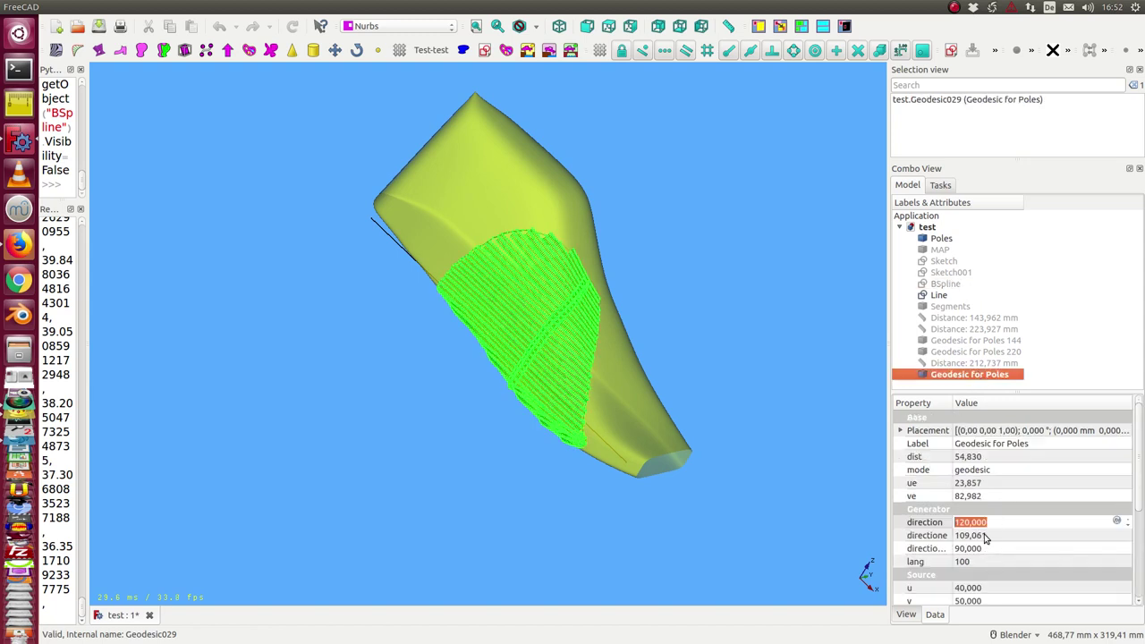
pyautogui.press('Return')
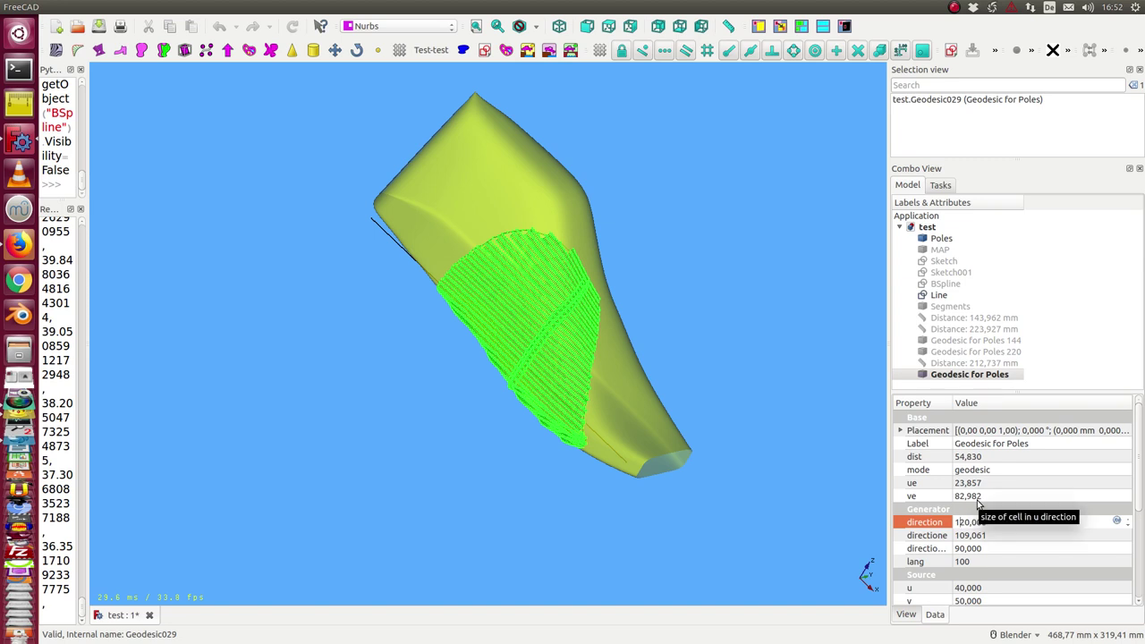
pyautogui.write('9')
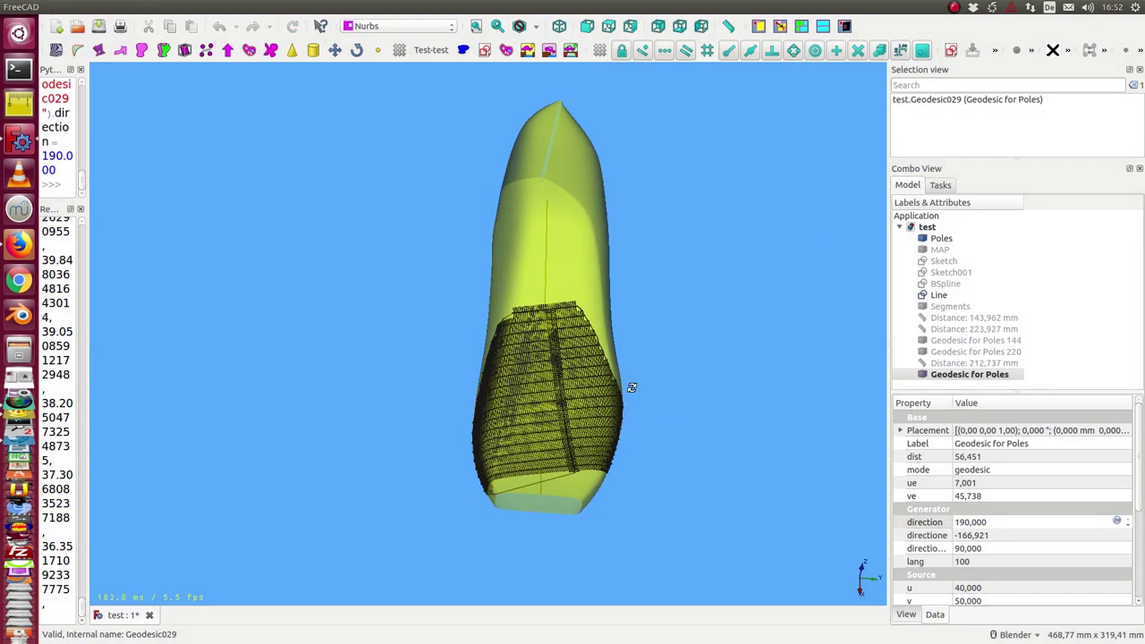
# Orbit and zoom to view the 190-direction grid from the side and end.
pyautogui.moveTo(579, 484)
pyautogui.mouseDown(button='middle')
pyautogui.moveTo(512, 356)
pyautogui.moveTo(573, 277)
pyautogui.moveTo(626, 460)
pyautogui.mouseUp(button='middle')
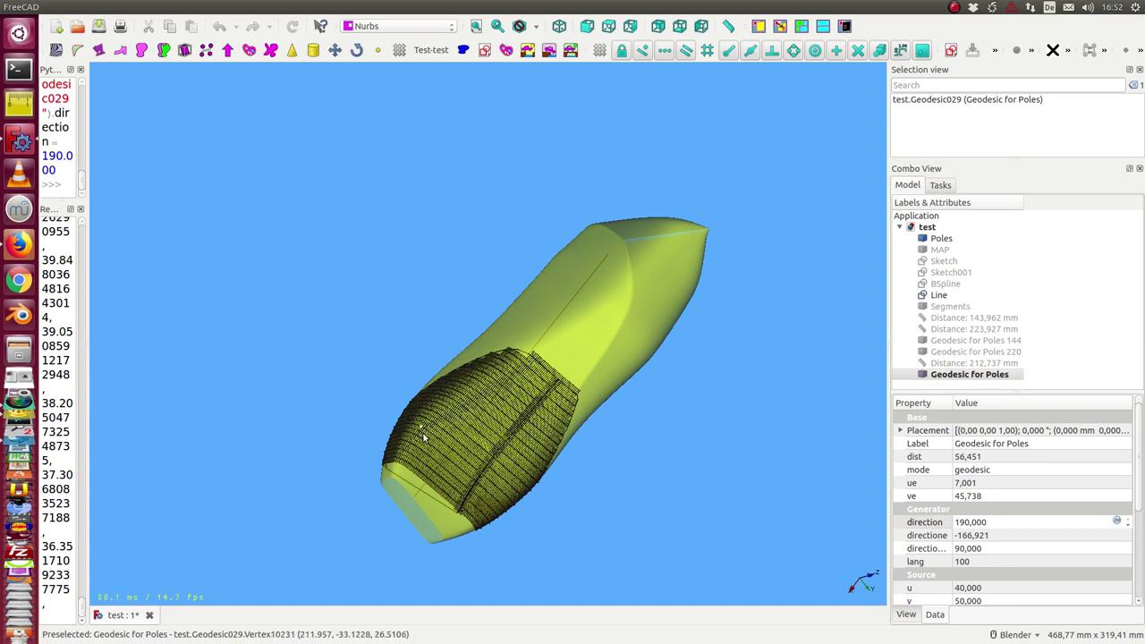
pyautogui.moveTo(358, 449); pyautogui.dragTo(701, 427, button='middle')
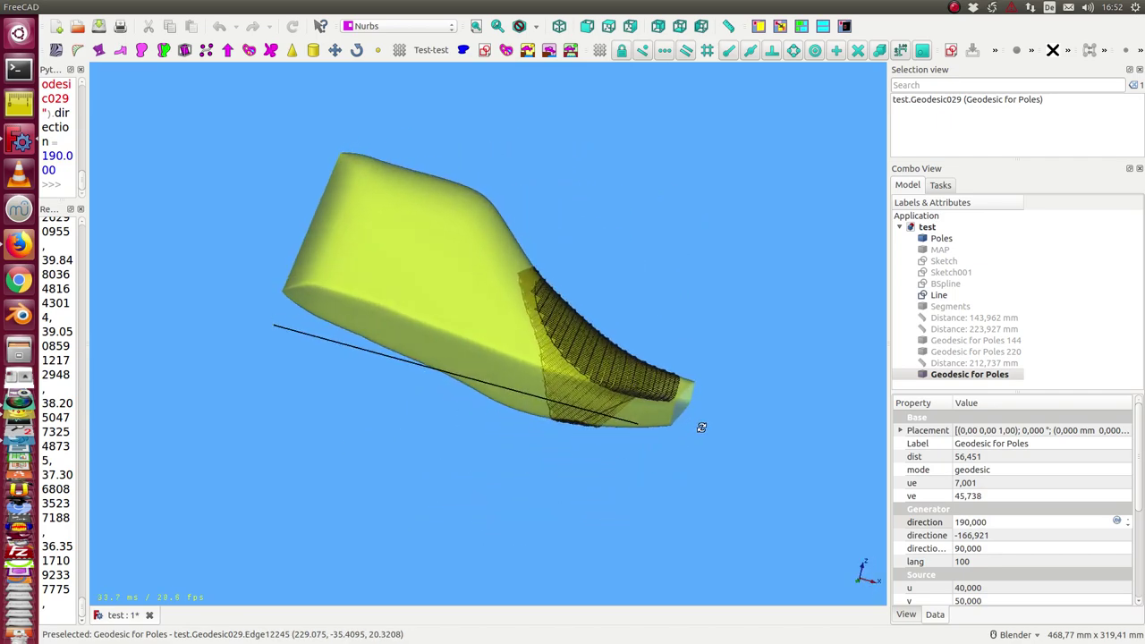
pyautogui.scroll(5, 701, 428)
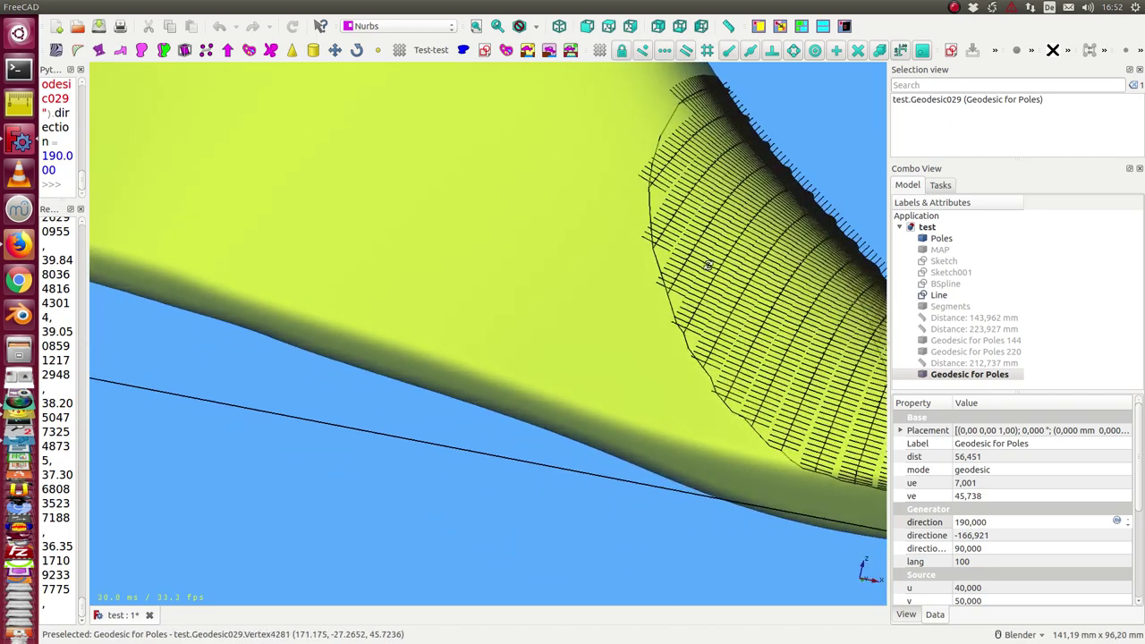
pyautogui.moveTo(707, 264); pyautogui.dragTo(783, 440, button='middle')
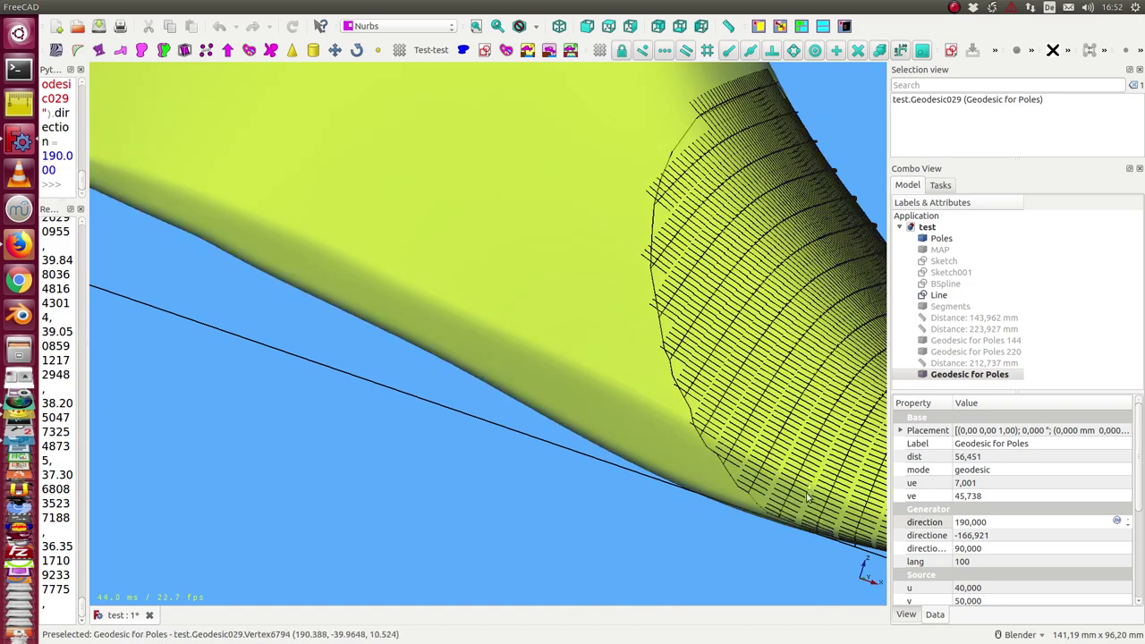
pyautogui.scroll(-2, 806, 509)
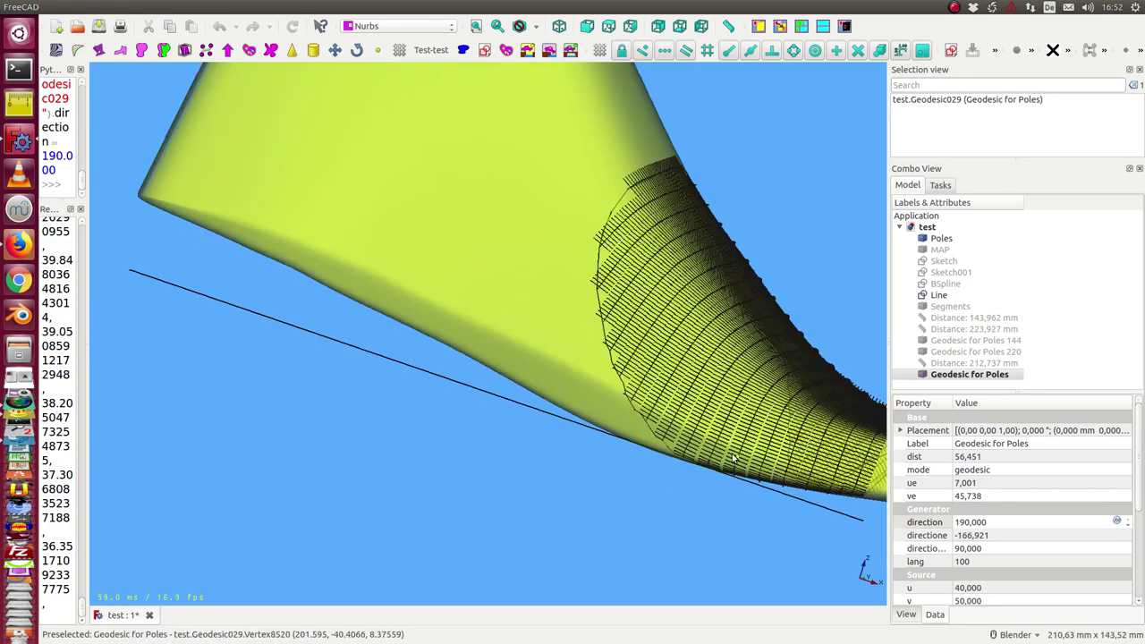
pyautogui.moveTo(828, 411)
pyautogui.mouseDown(button='middle')
pyautogui.moveTo(598, 399)
pyautogui.moveTo(626, 397)
pyautogui.mouseUp(button='middle')
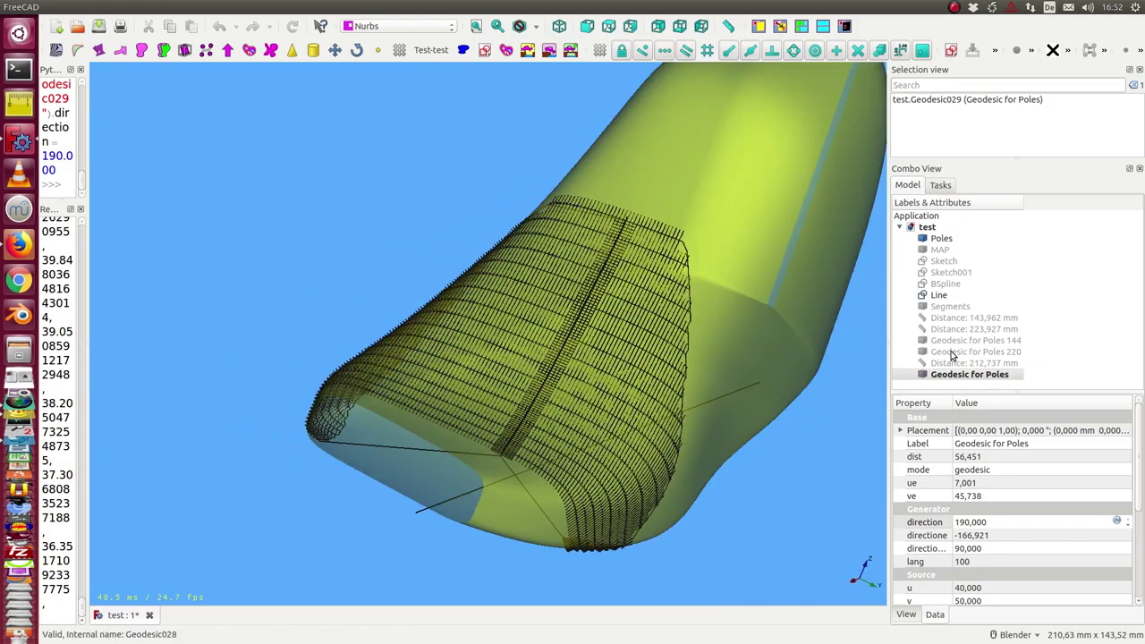
# Show the Geodesic for Poles 220 grid again and select the 143,962 mm distance.
pyautogui.click(951, 353)
pyautogui.press('space')
pyautogui.click(935, 317)
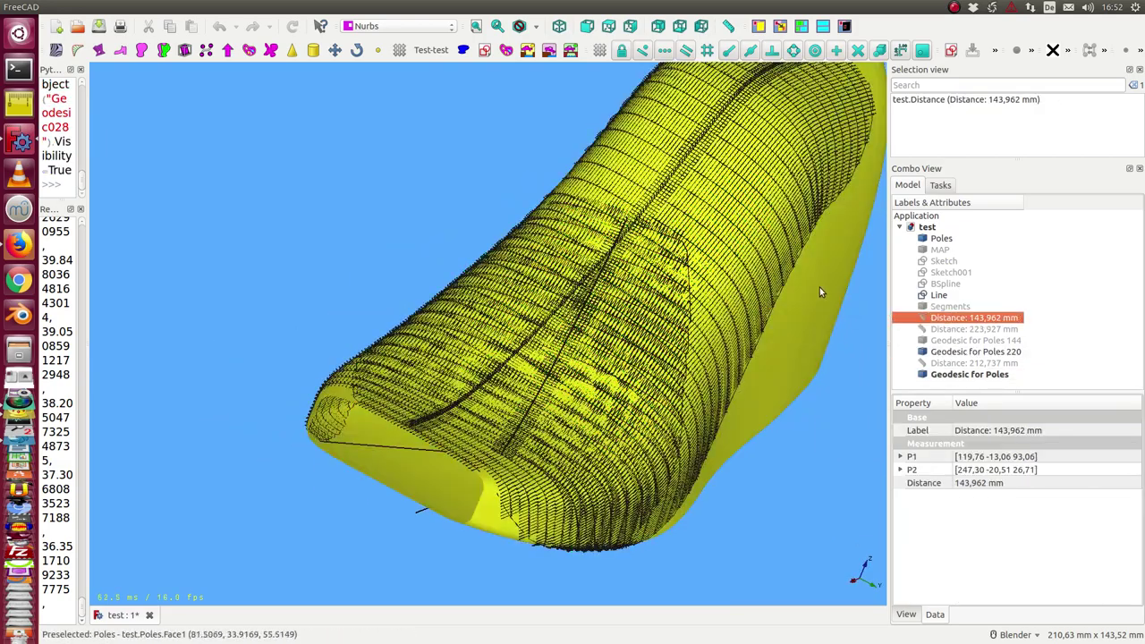
pyautogui.moveTo(820, 287)
pyautogui.mouseDown(button='middle')
pyautogui.moveTo(674, 250)
pyautogui.moveTo(613, 186)
pyautogui.mouseUp(button='middle')
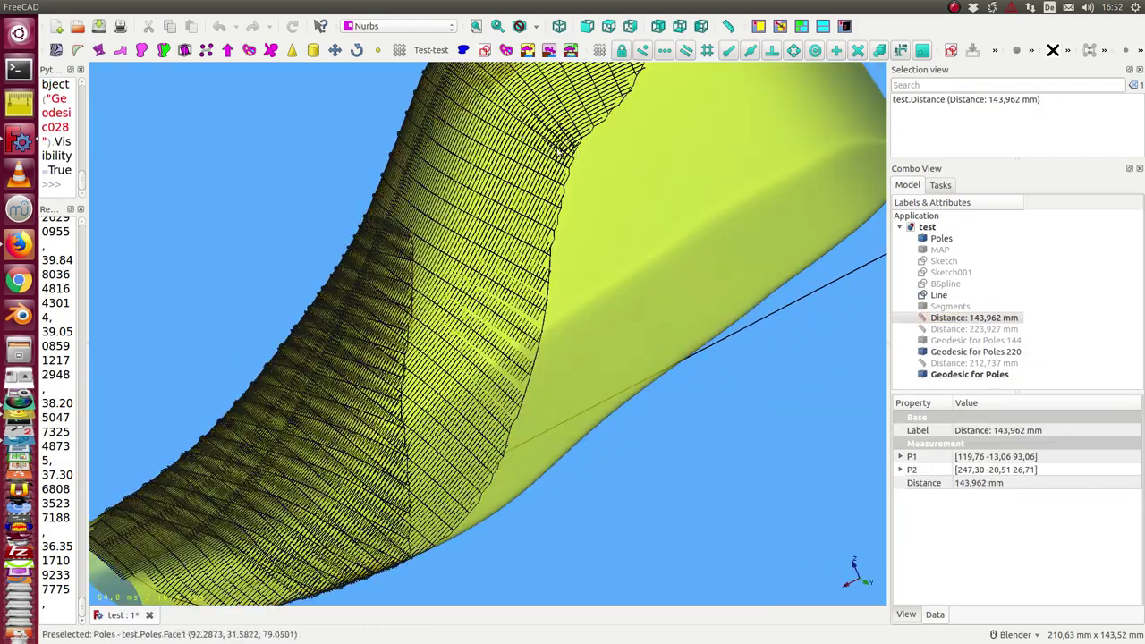